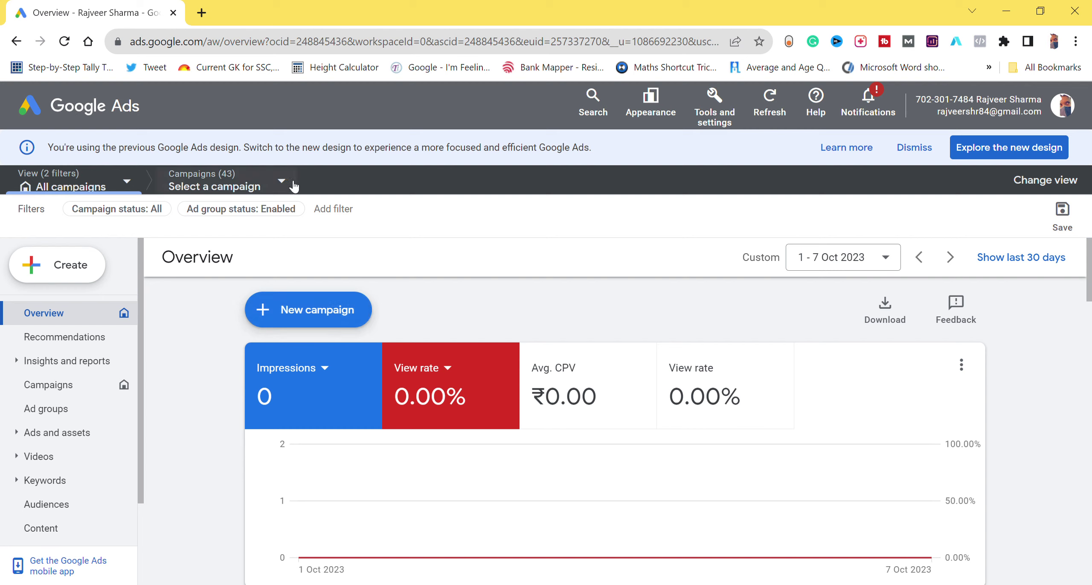
Open the Audience manager and dismiss the notice about the new Google Ads design
left_click(709, 128)
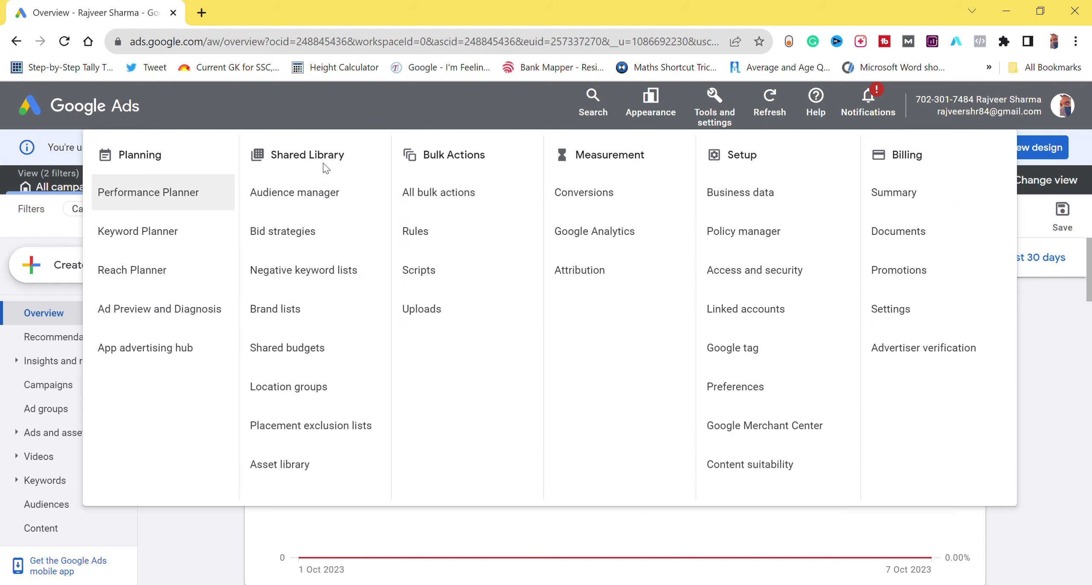
left_click(294, 200)
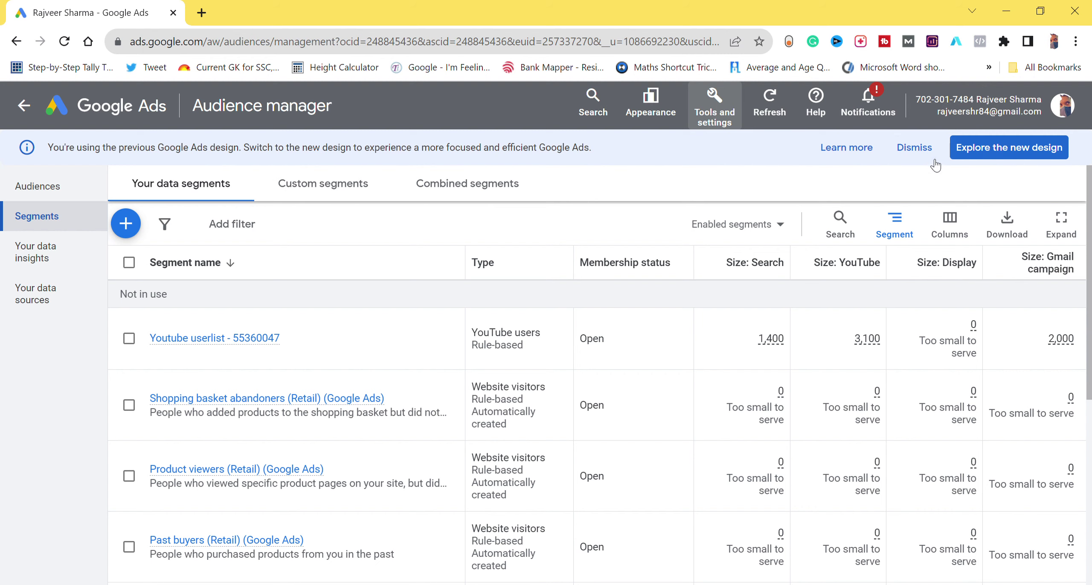
left_click(914, 149)
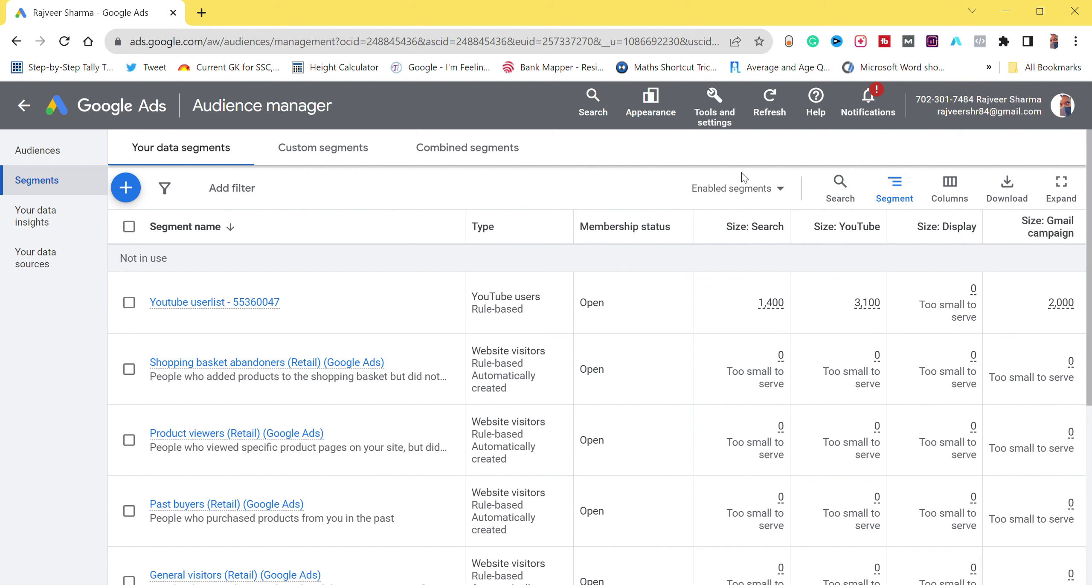
Look through the existing data segments and start a new website visitors segment
scroll(335, 311, "down", 1)
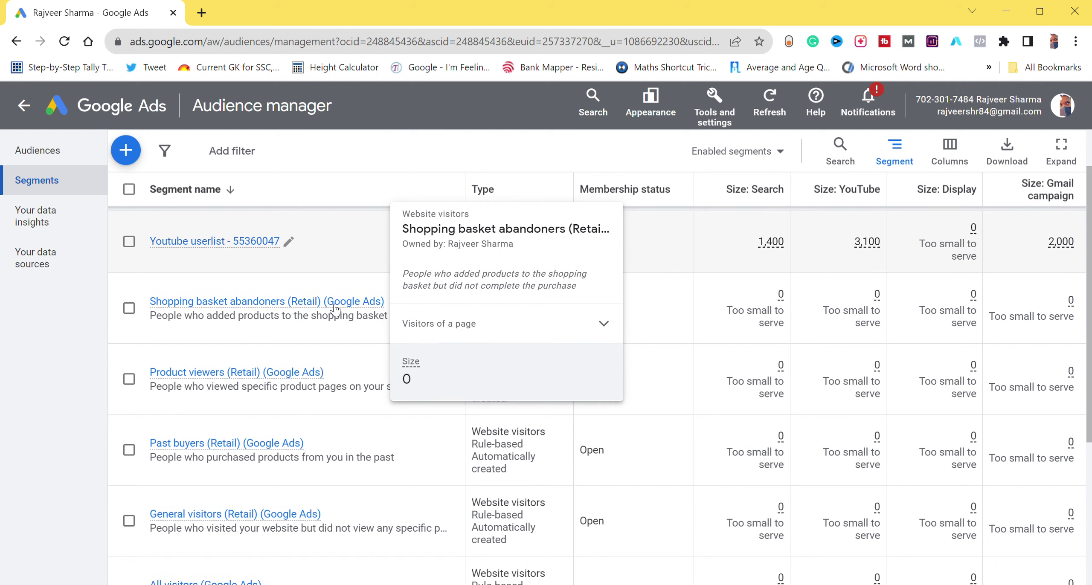
scroll(335, 310, "up", 1)
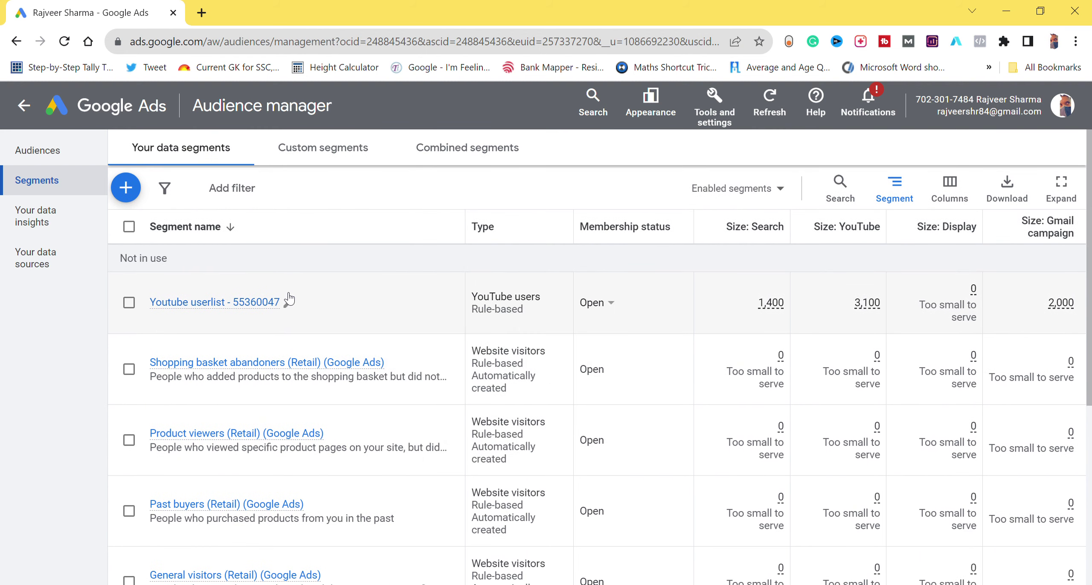
scroll(290, 298, "down", 5)
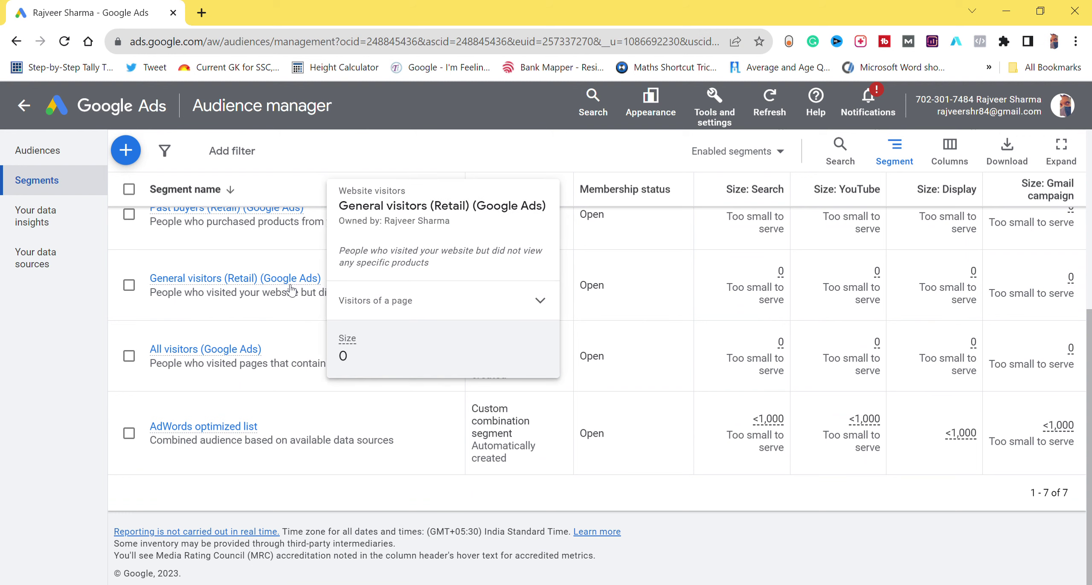
scroll(291, 291, "up", 5)
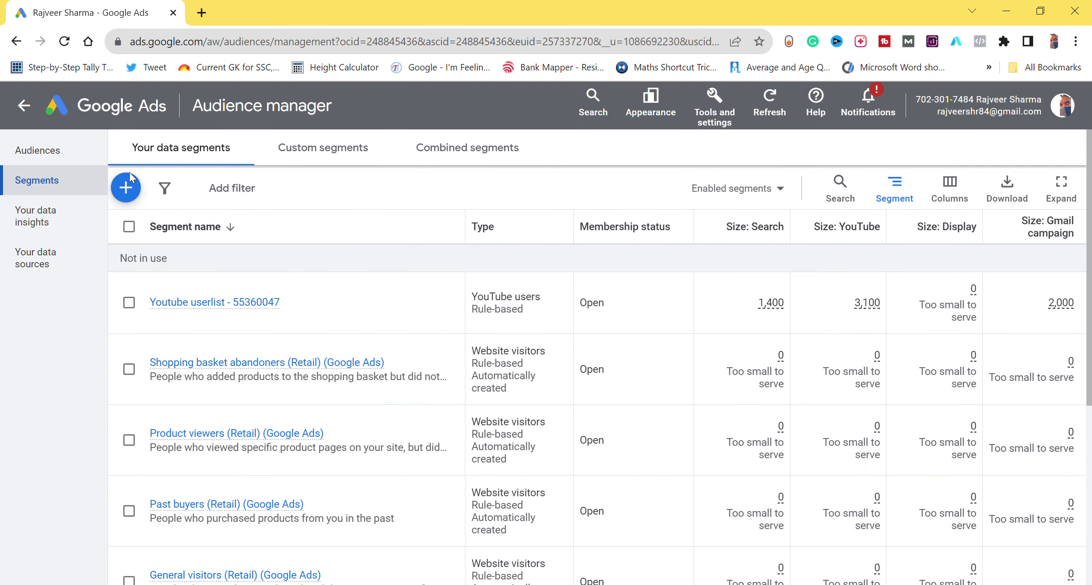
left_click(128, 194)
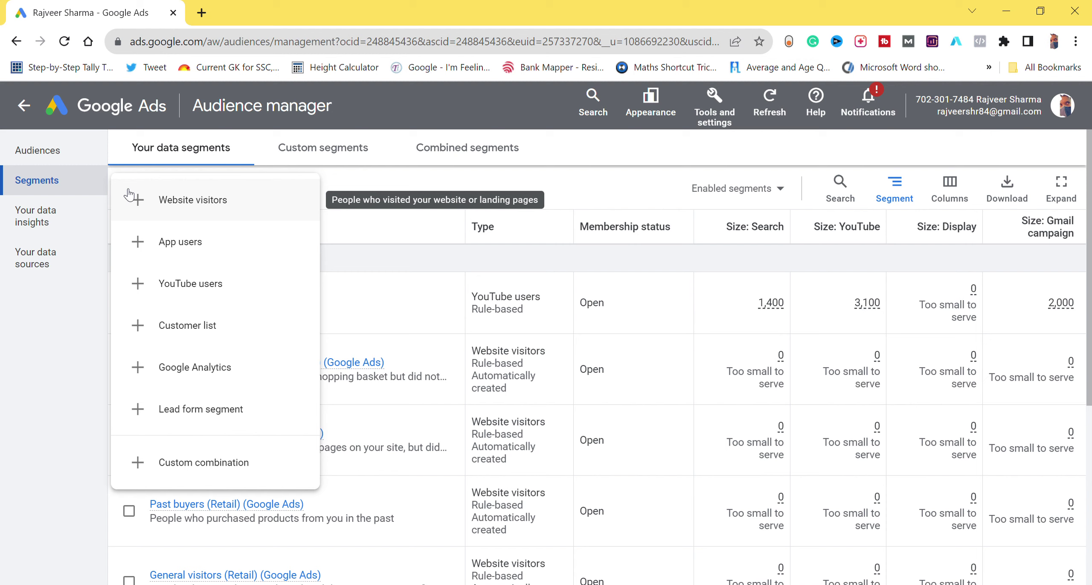
left_click(180, 210)
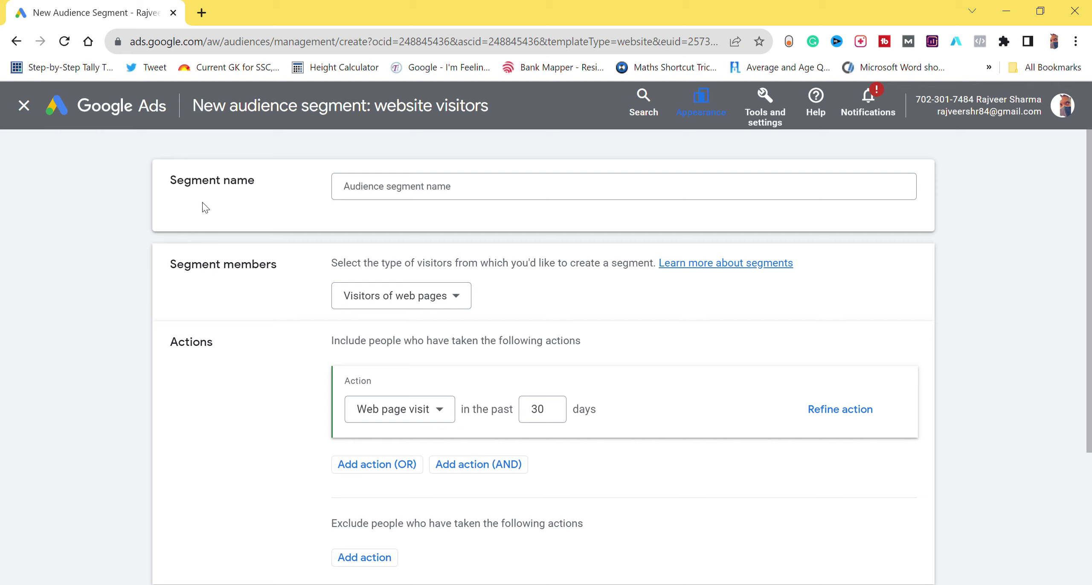
Name the segment "website visitor" and show the available segment member types
left_click(389, 193)
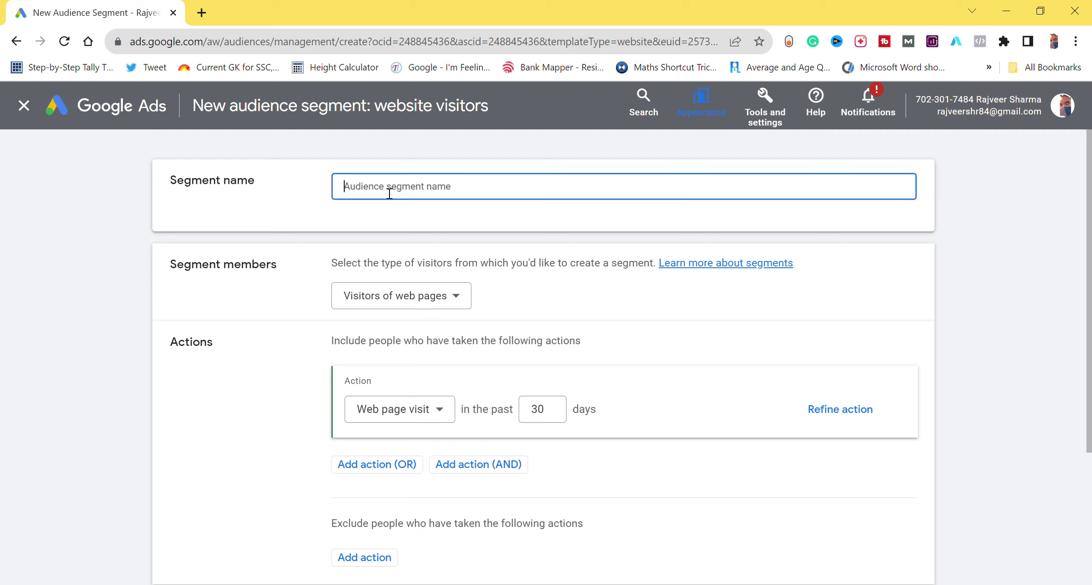
type("website visitor")
left_click_drag(384, 190, 397, 235)
left_click(432, 298)
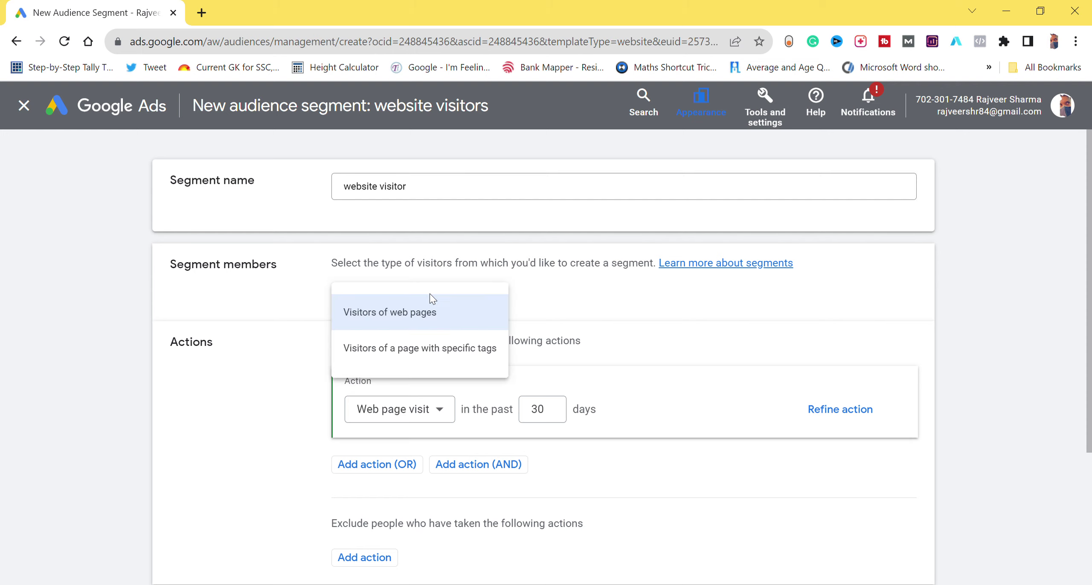
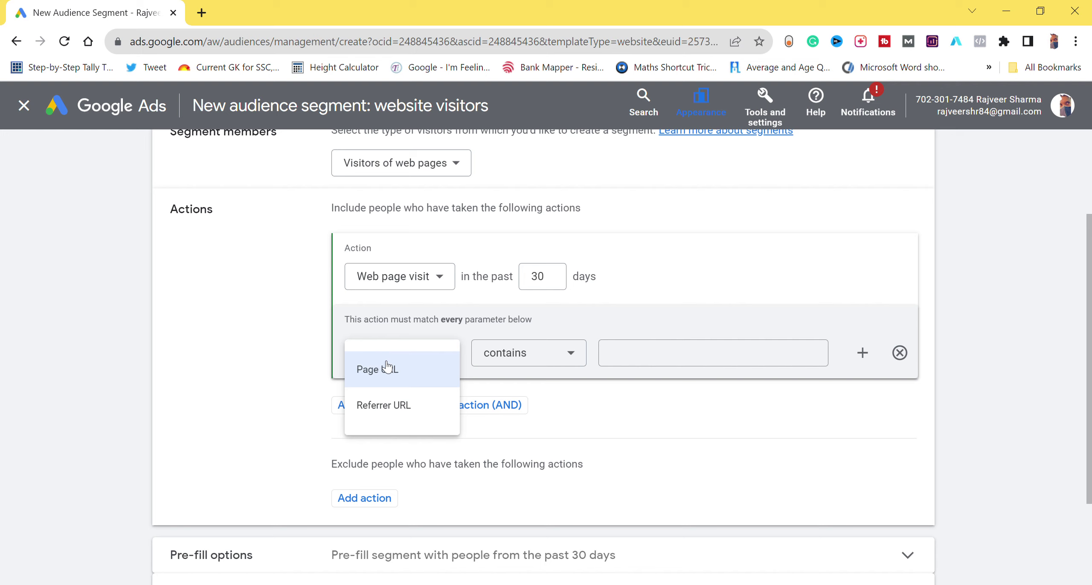
Refine the web page visit action by Page URL, reviewing the match conditions and keeping "contains"
left_click(382, 373)
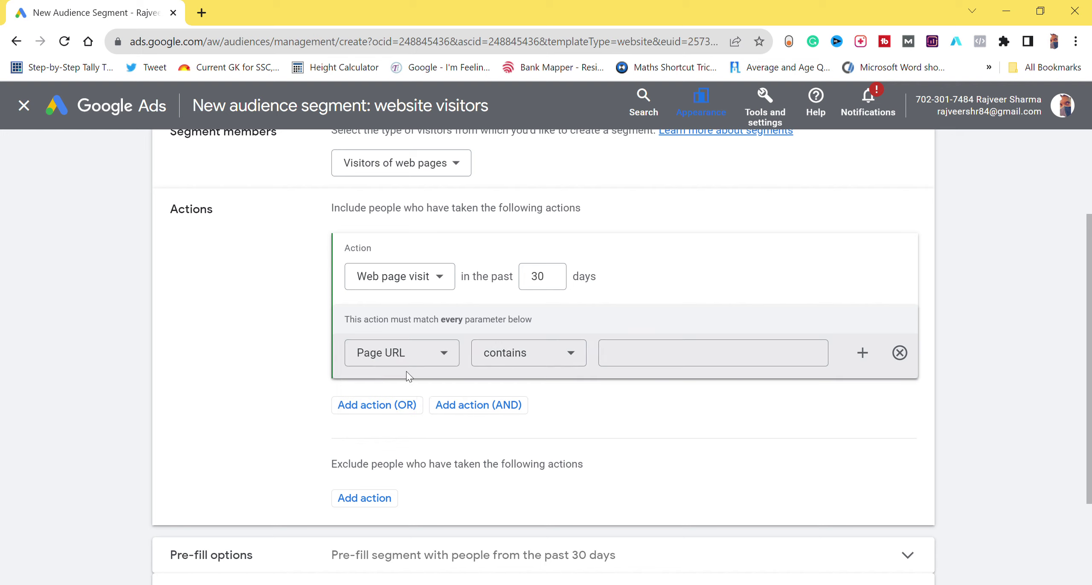
left_click(532, 359)
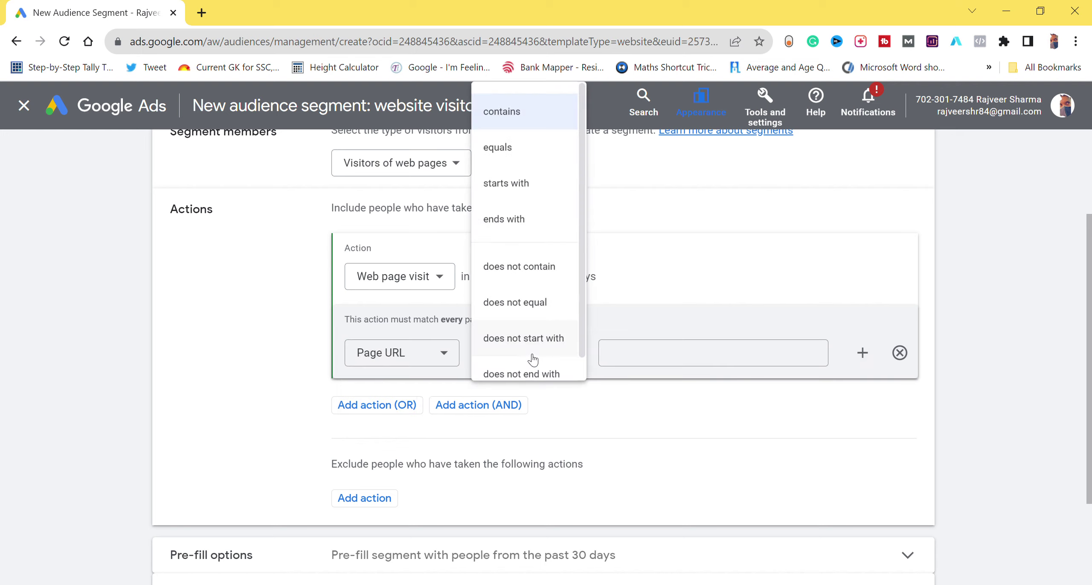
left_click(635, 312)
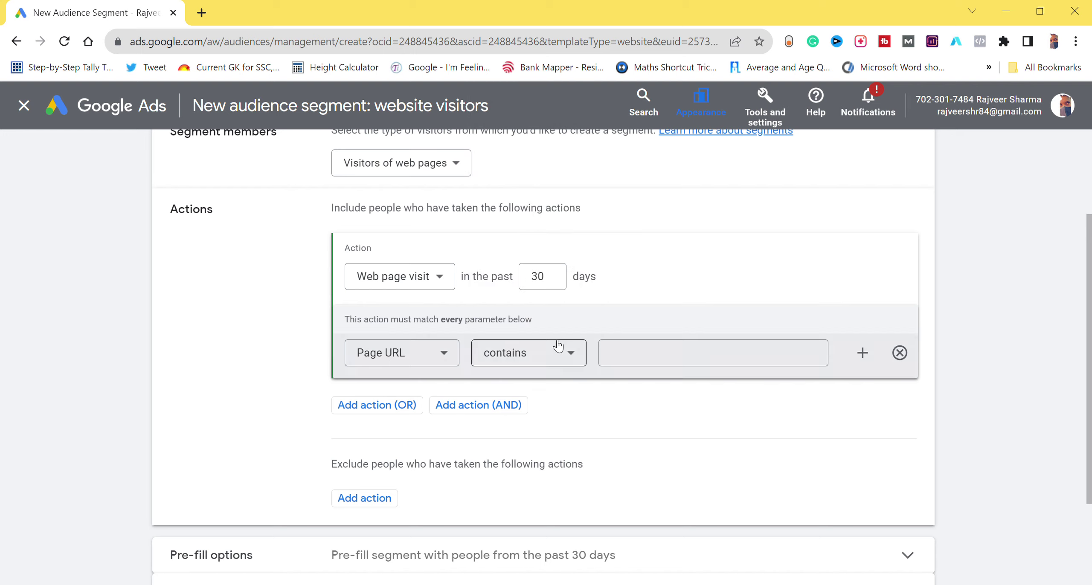
left_click(540, 362)
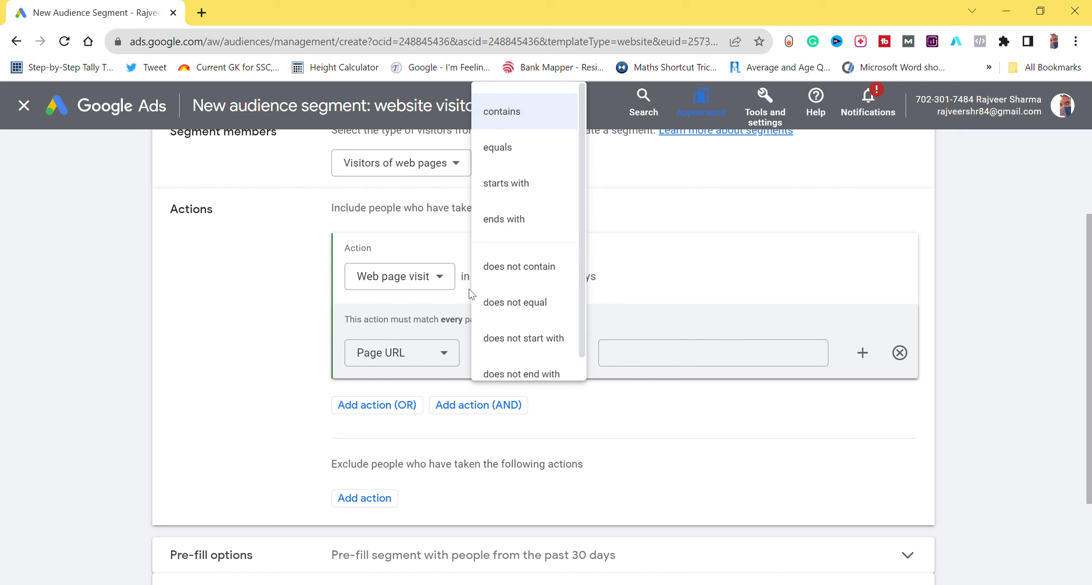
scroll(471, 293, "down", 3)
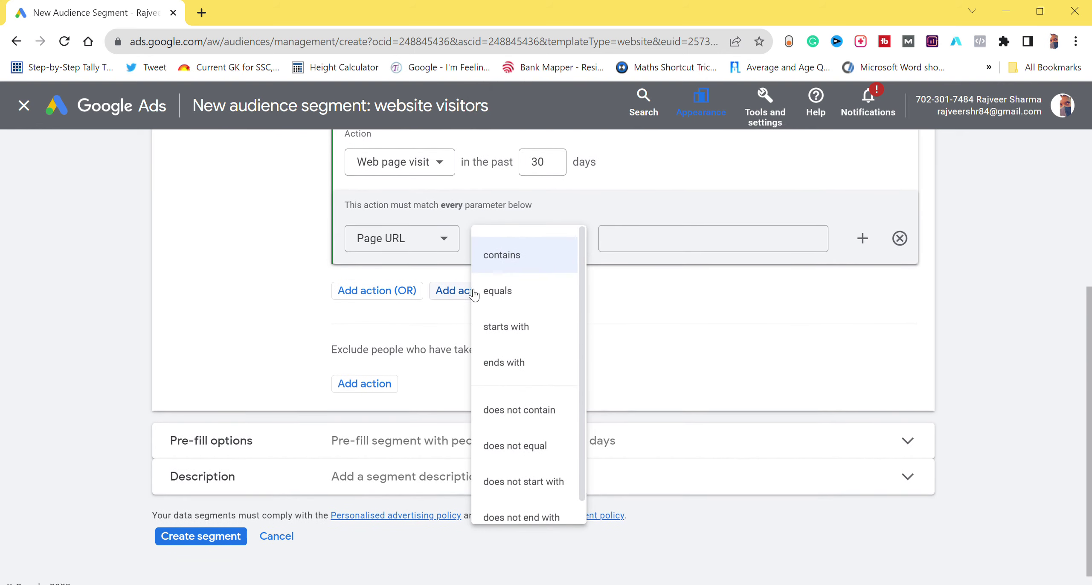
scroll(474, 293, "up", 1)
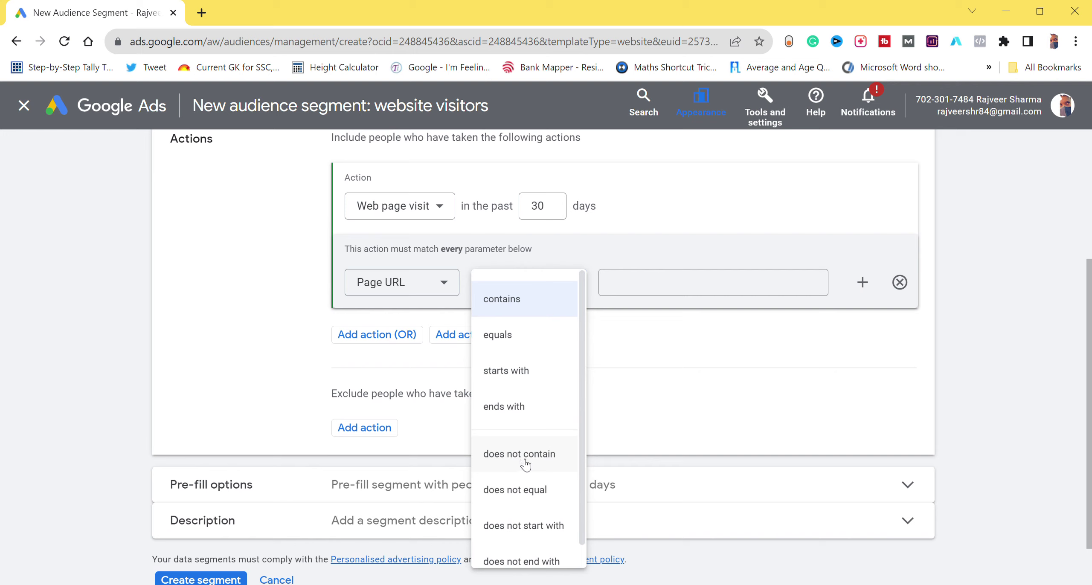
scroll(537, 489, "down", 1)
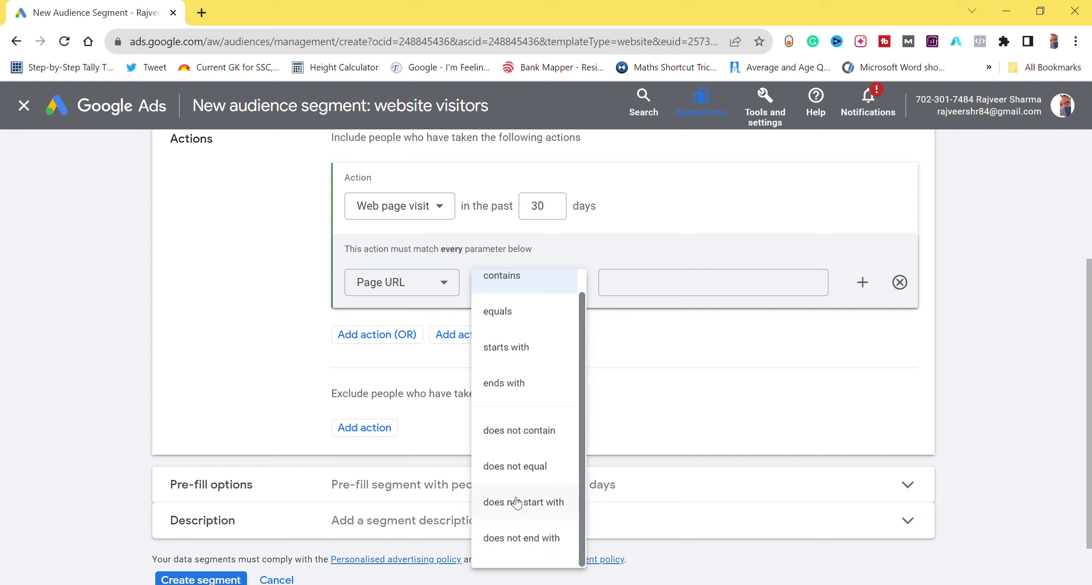
left_click(507, 288)
left_click(627, 286)
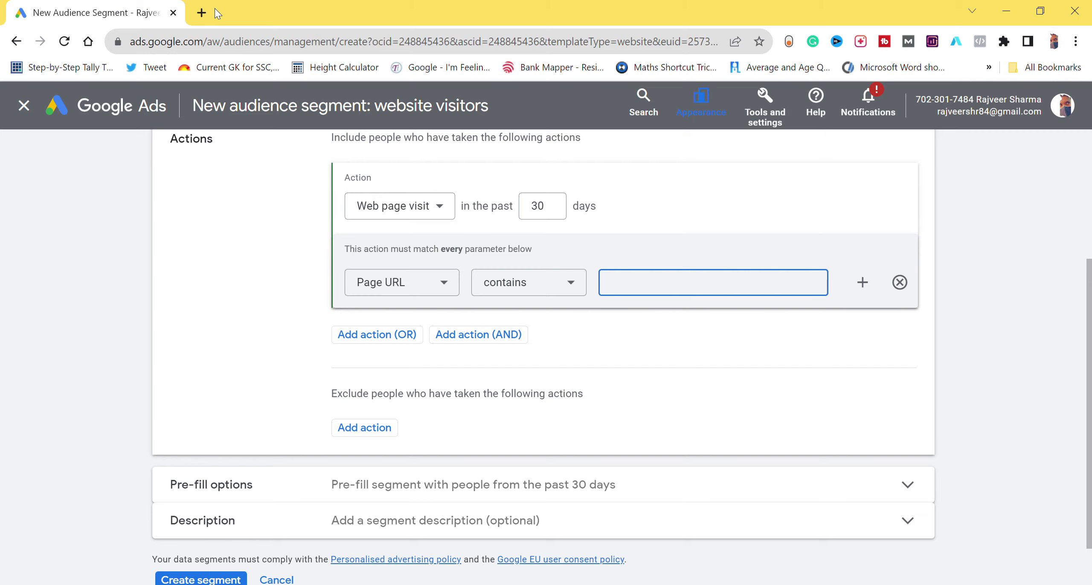
Search Google for nike in a new browser tab and open the Men page of the Nike India site
left_click(202, 13)
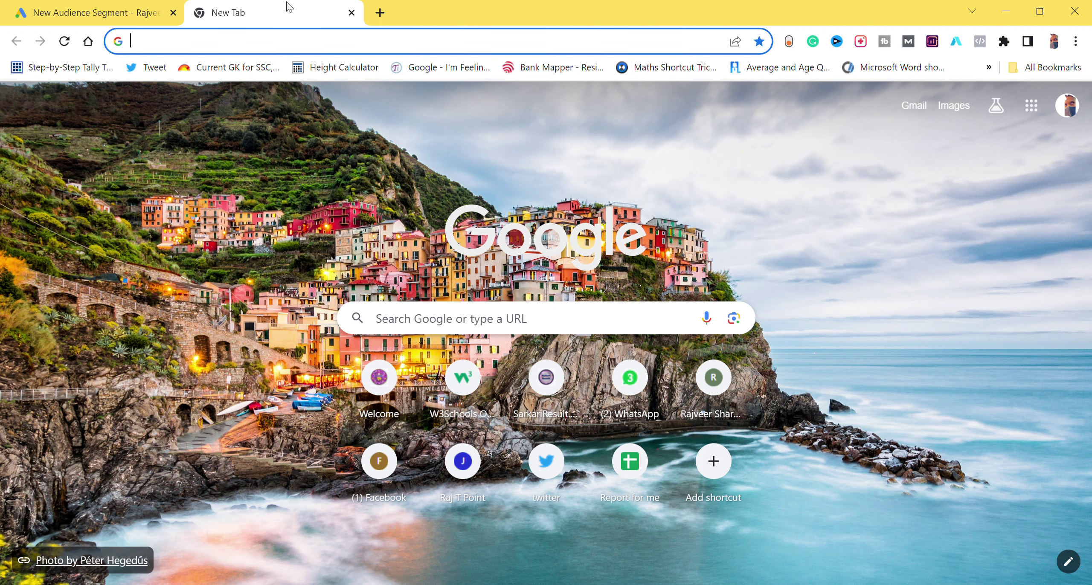
type("nike")
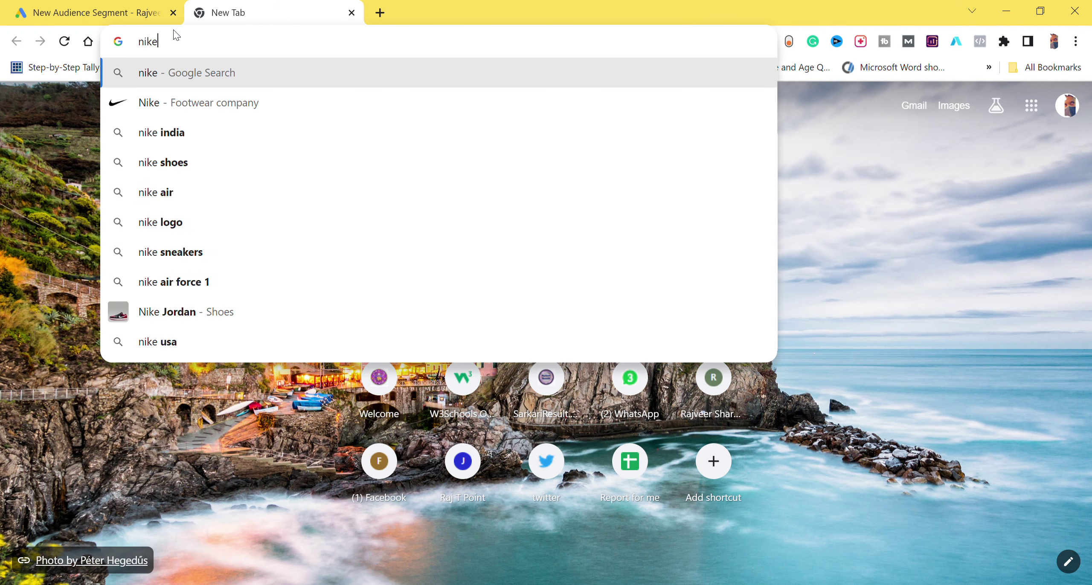
key("Return")
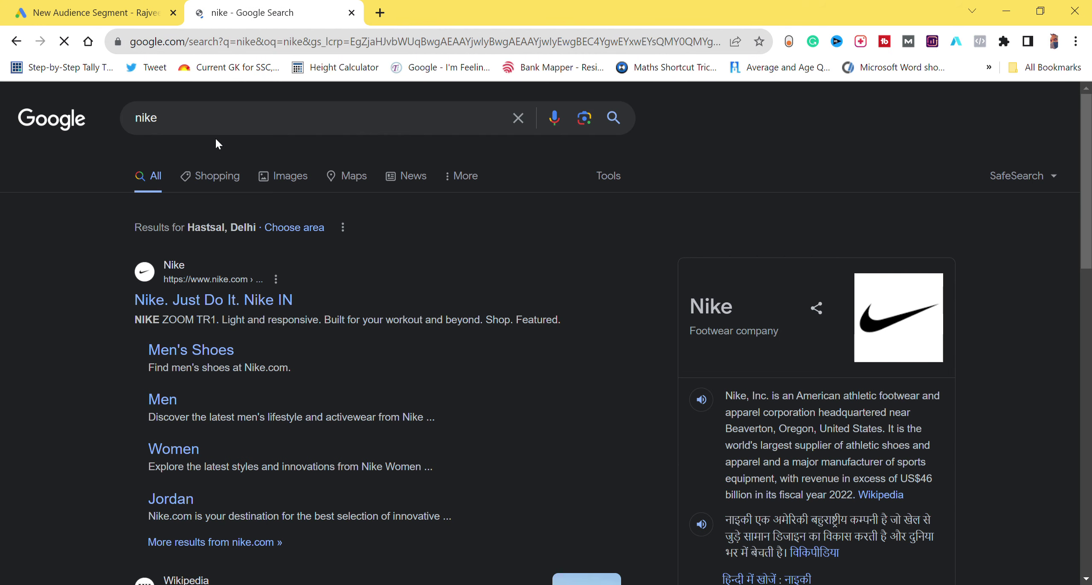
left_click(158, 305)
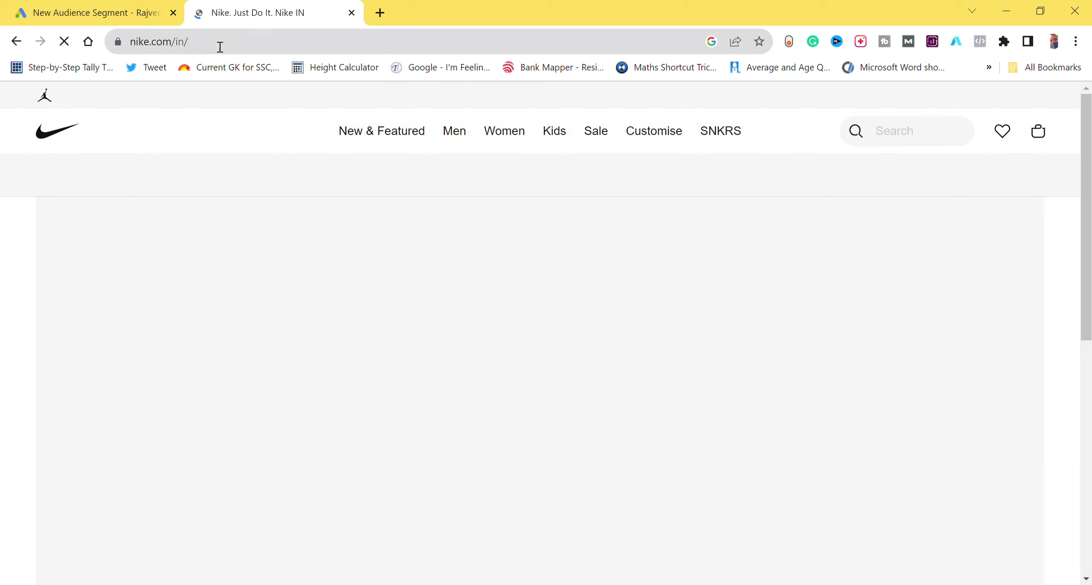
left_click(458, 137)
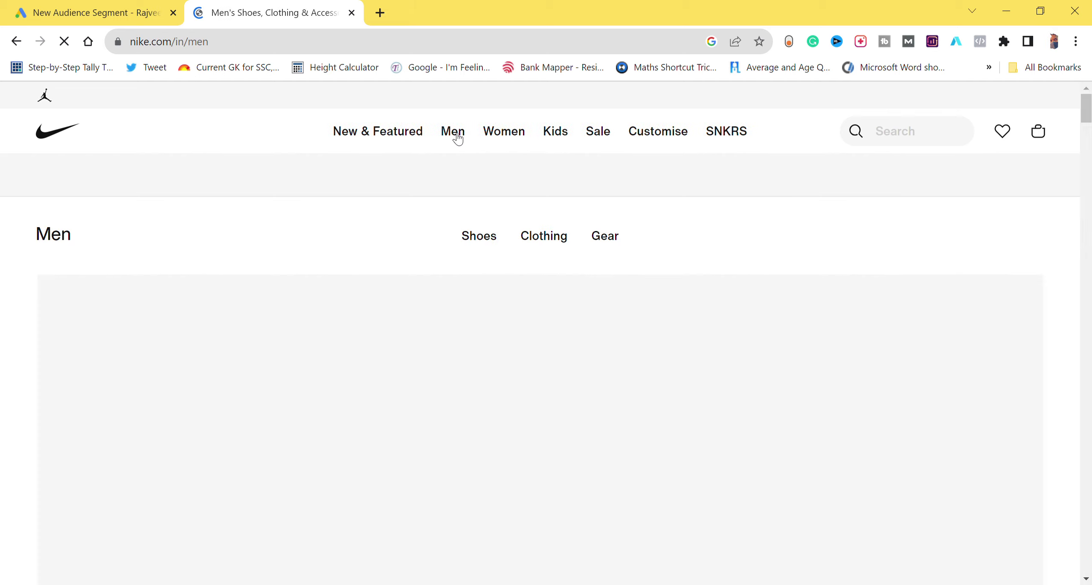
Select and copy the "/in/men" part of the Nike Men page address
left_click(224, 47)
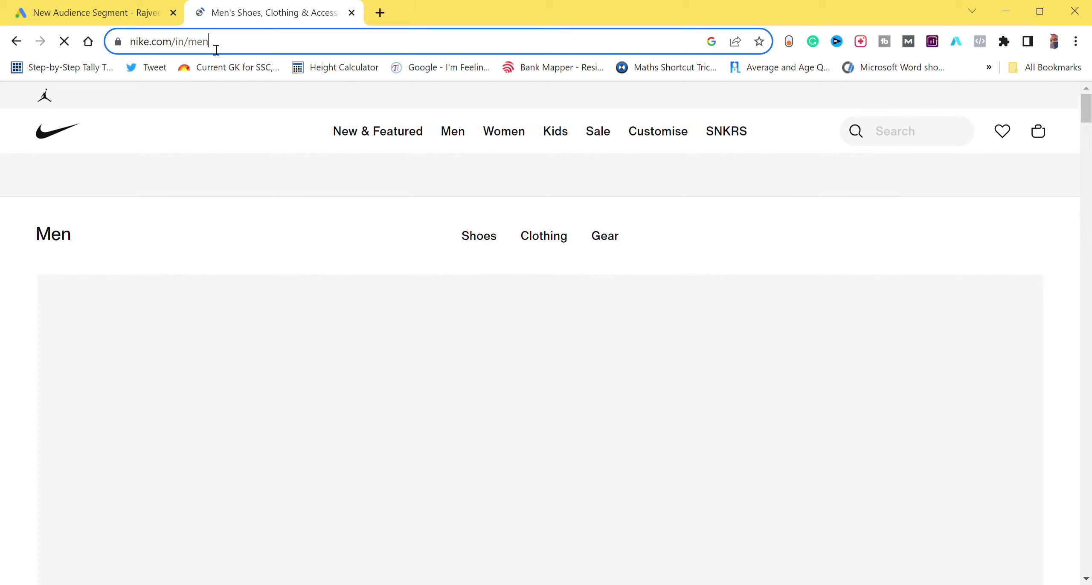
left_click_drag(217, 50, 129, 47)
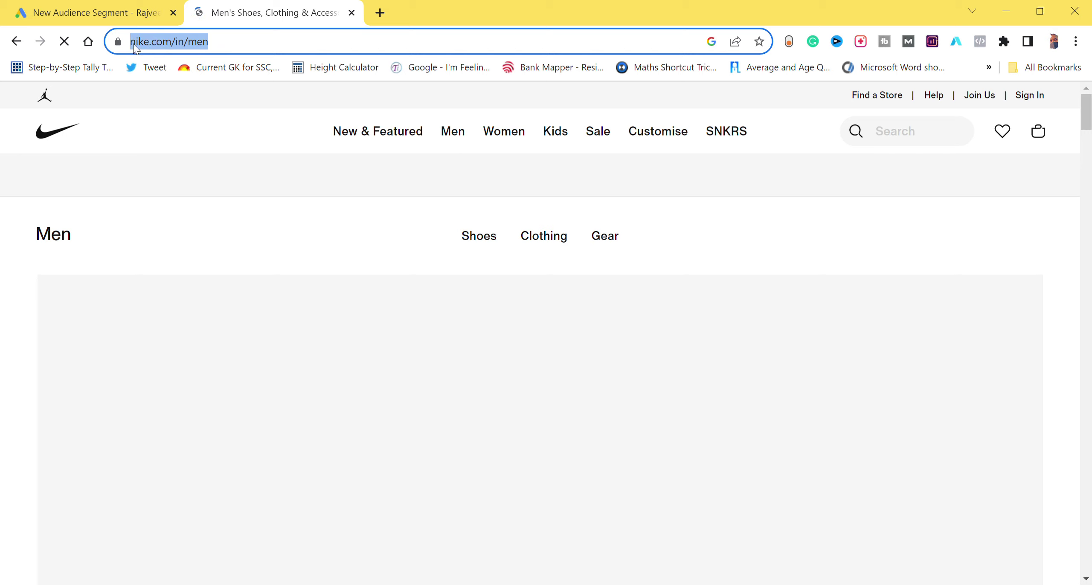
left_click(232, 42)
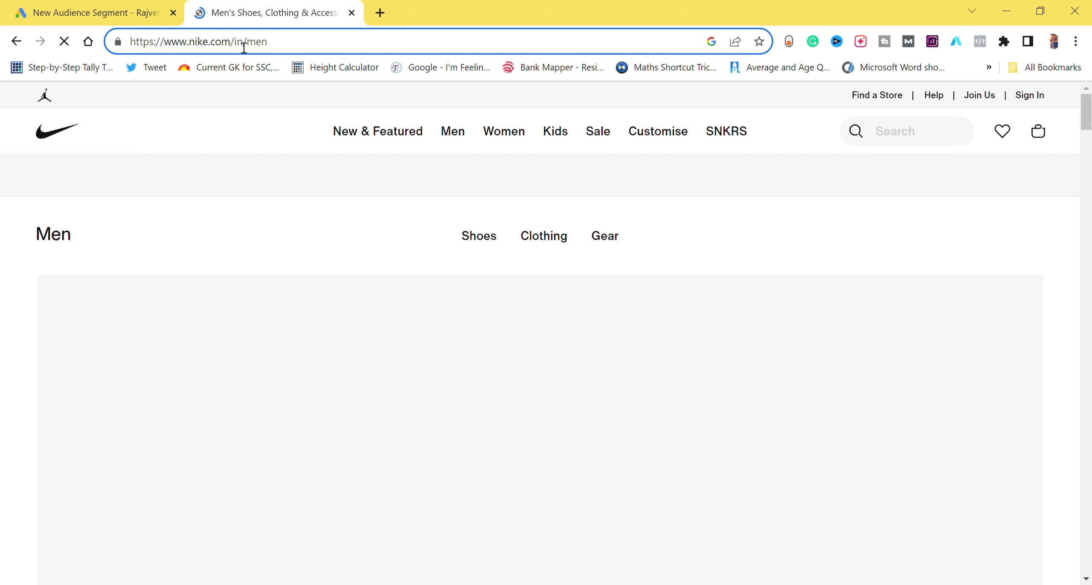
left_click_drag(231, 42, 281, 43)
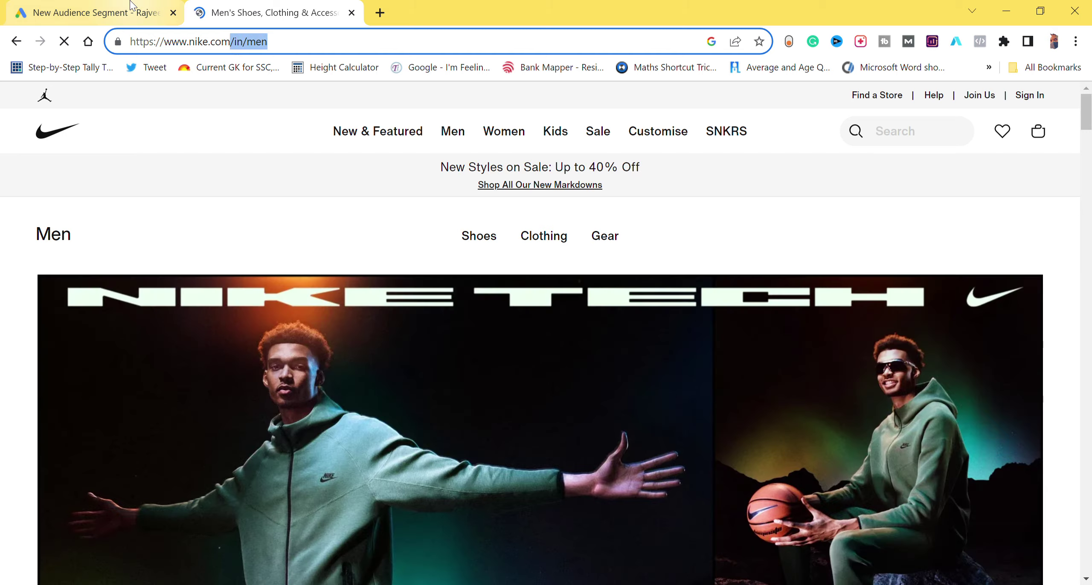
Return to the Google Ads segment form and set the Page URL contains value to "/in/men"
left_click(131, 6)
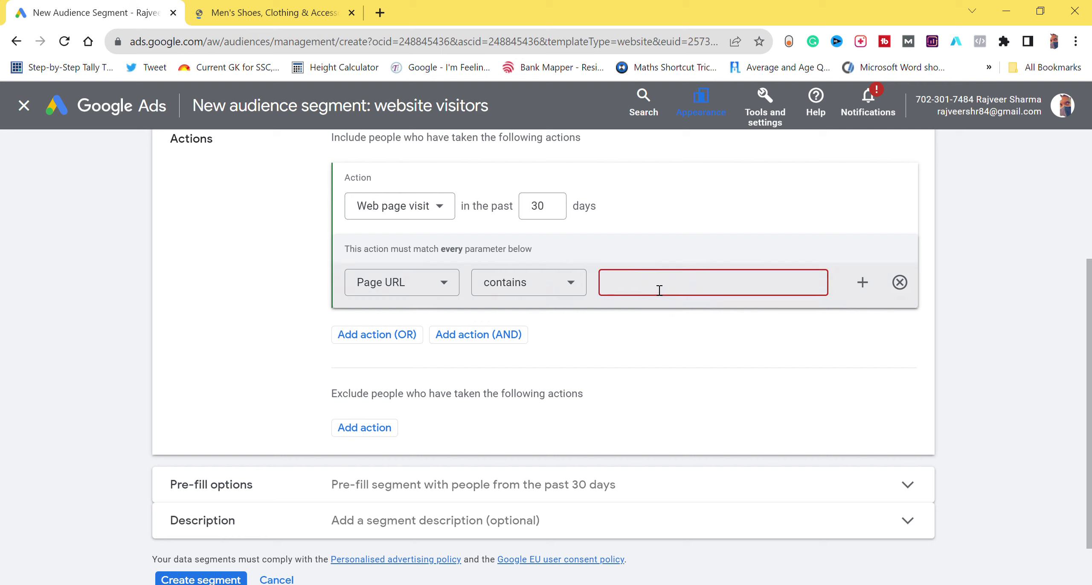
left_click(534, 285)
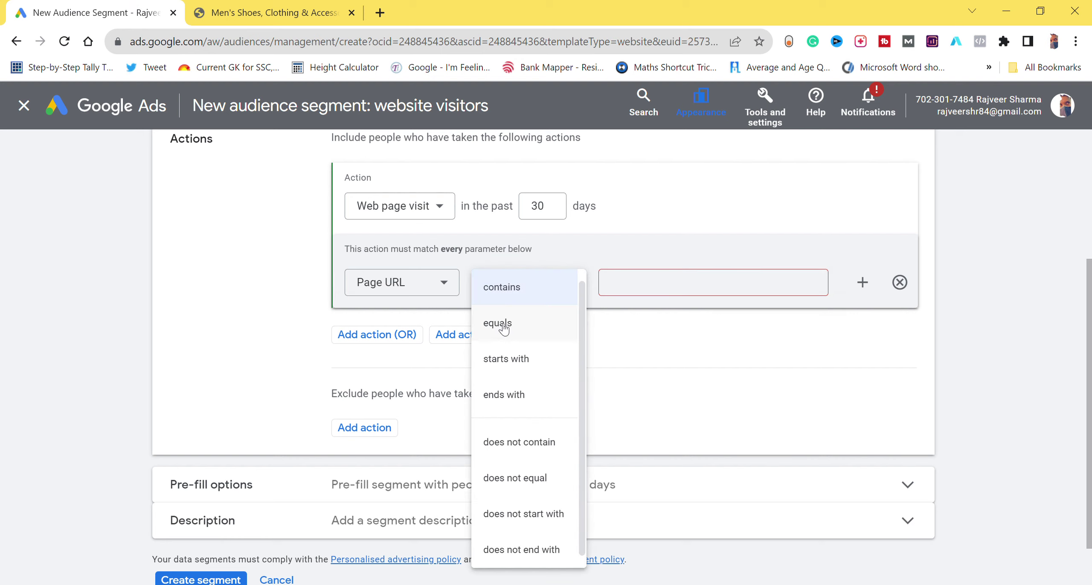
left_click(640, 292)
type("/in/men")
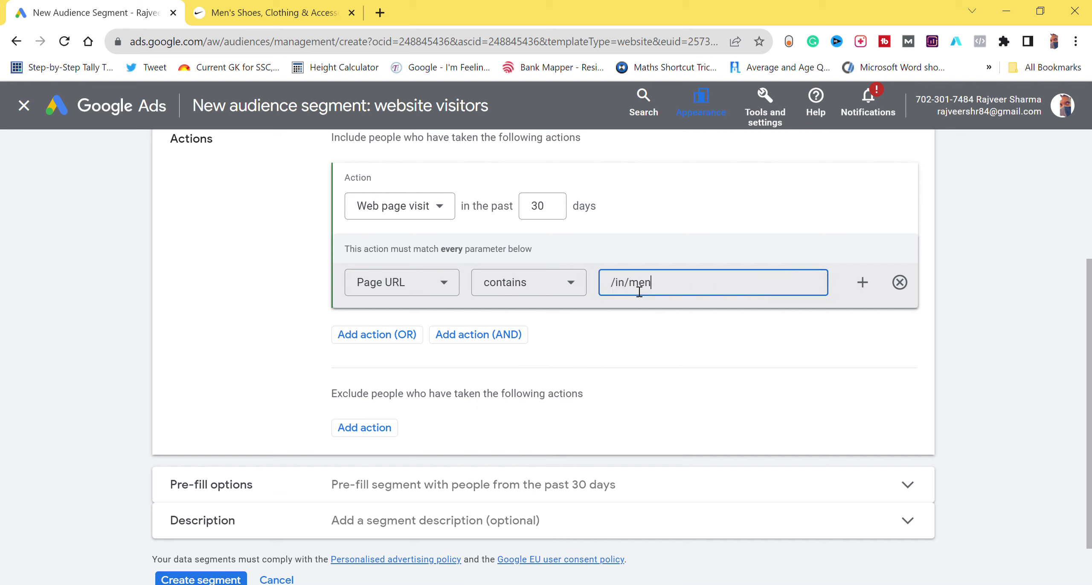
left_click(653, 299)
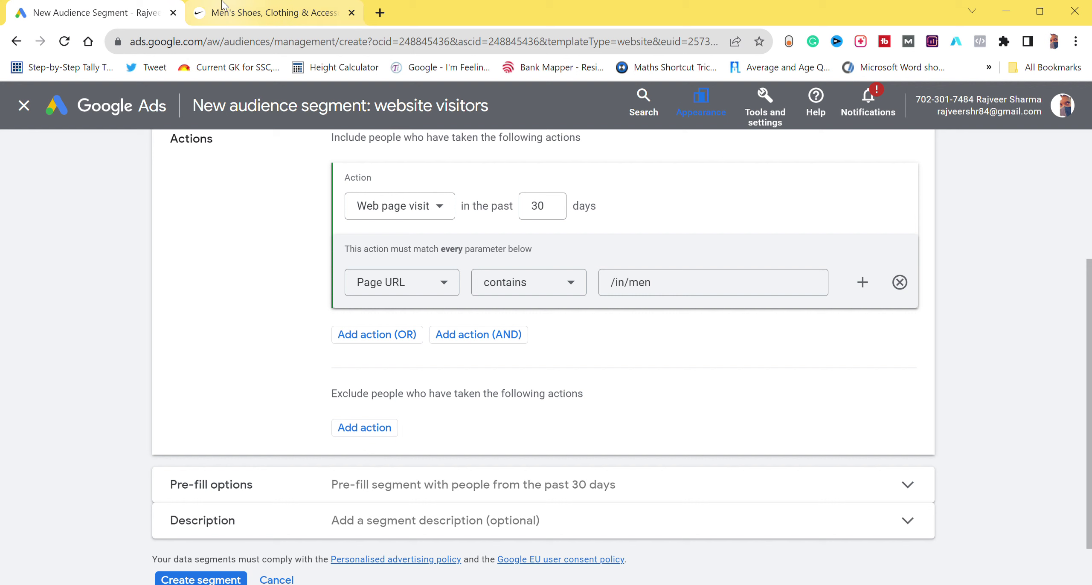
left_click(267, 13)
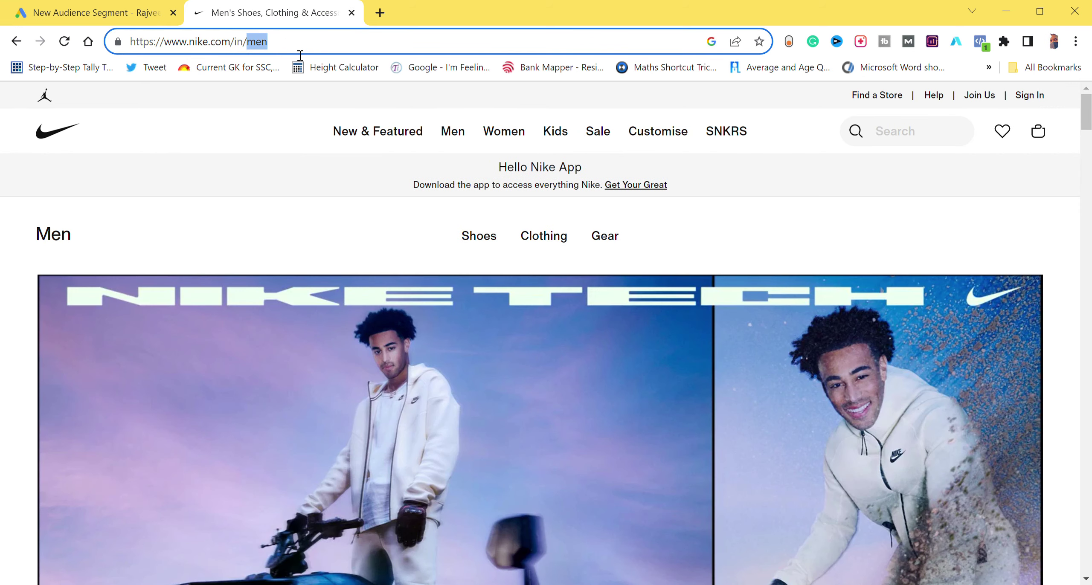
triple_click(300, 55)
key("ctrl+c")
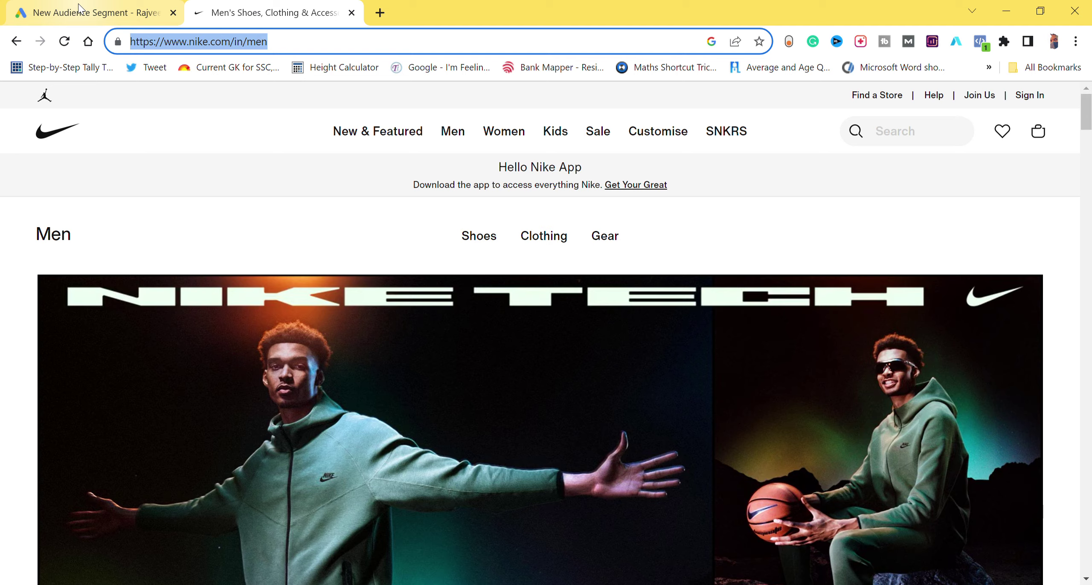
left_click(79, 4)
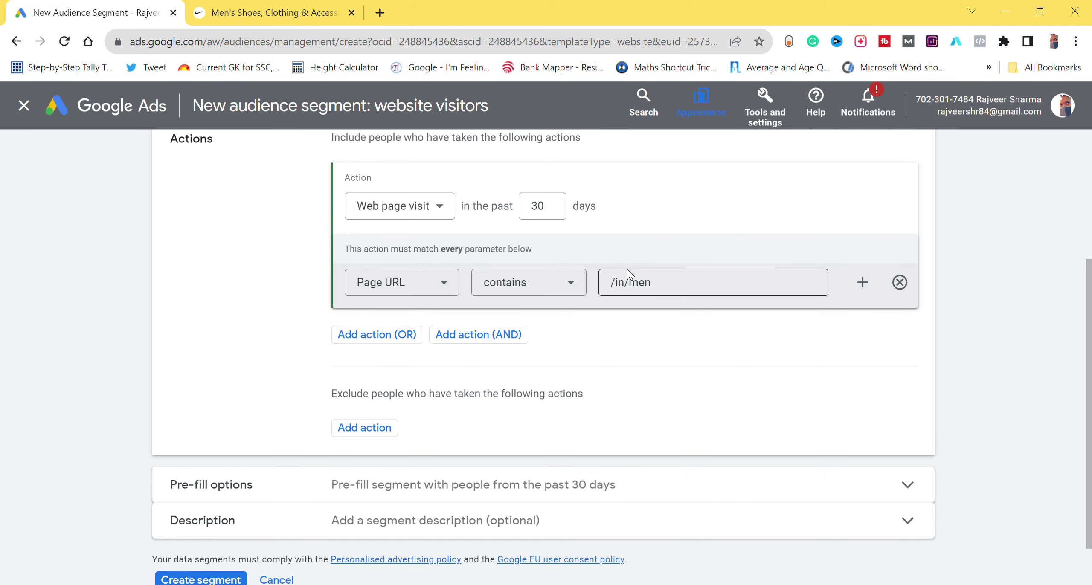
left_click_drag(673, 292, 527, 282)
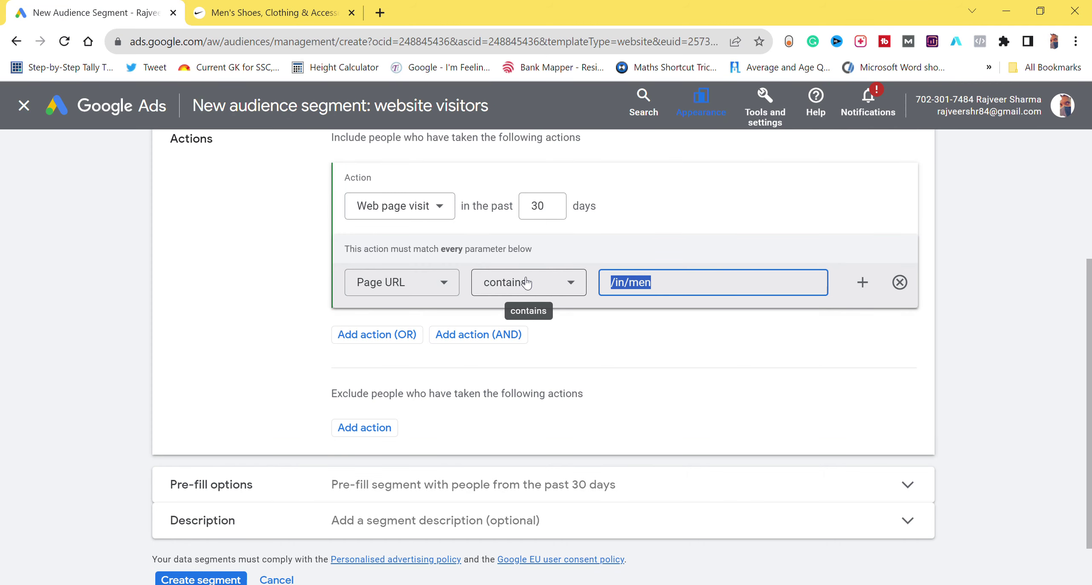
key("ctrl+v")
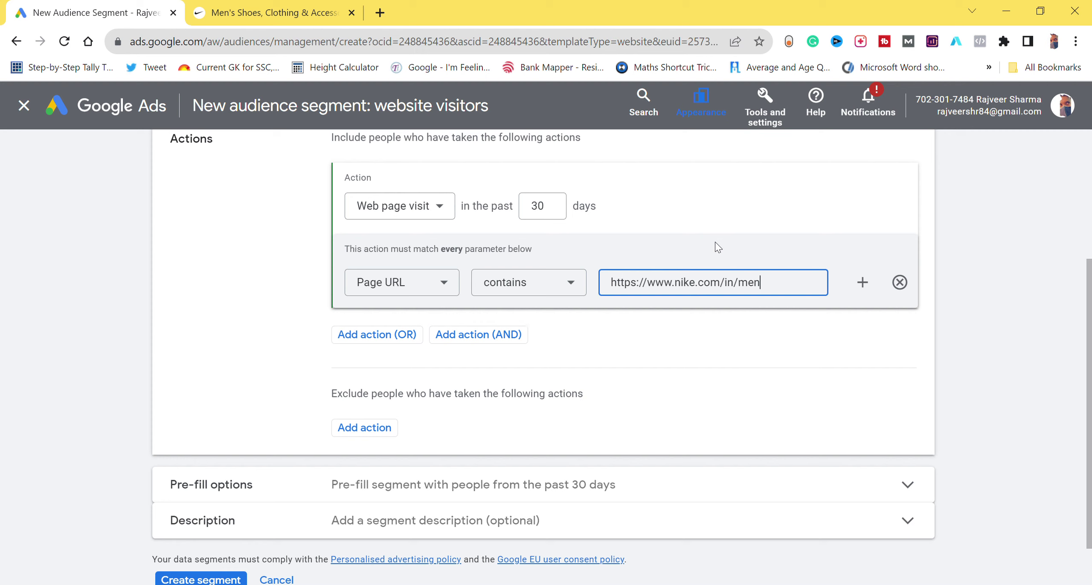
left_click(519, 293)
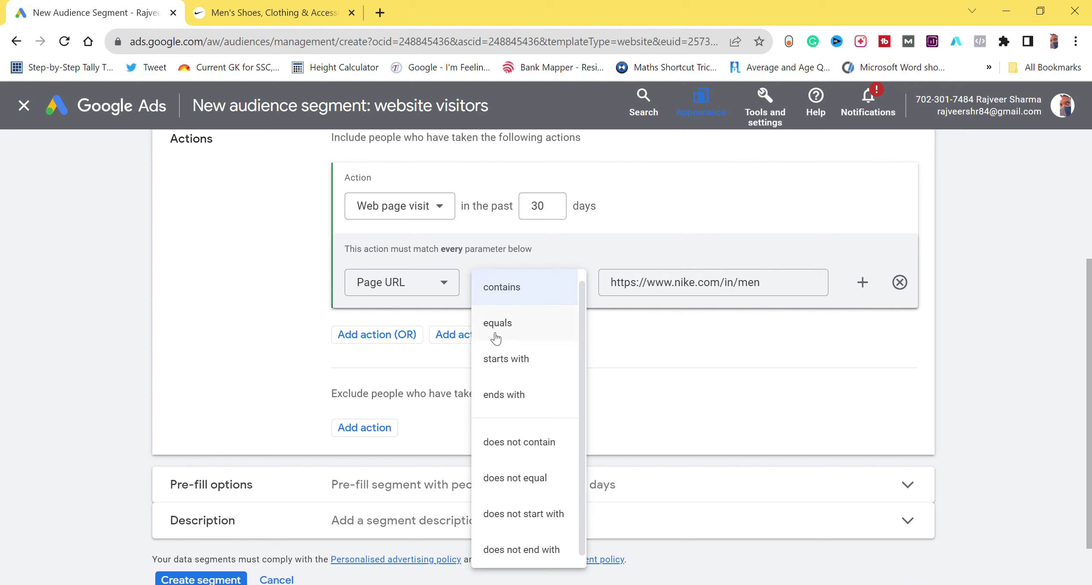
left_click(496, 335)
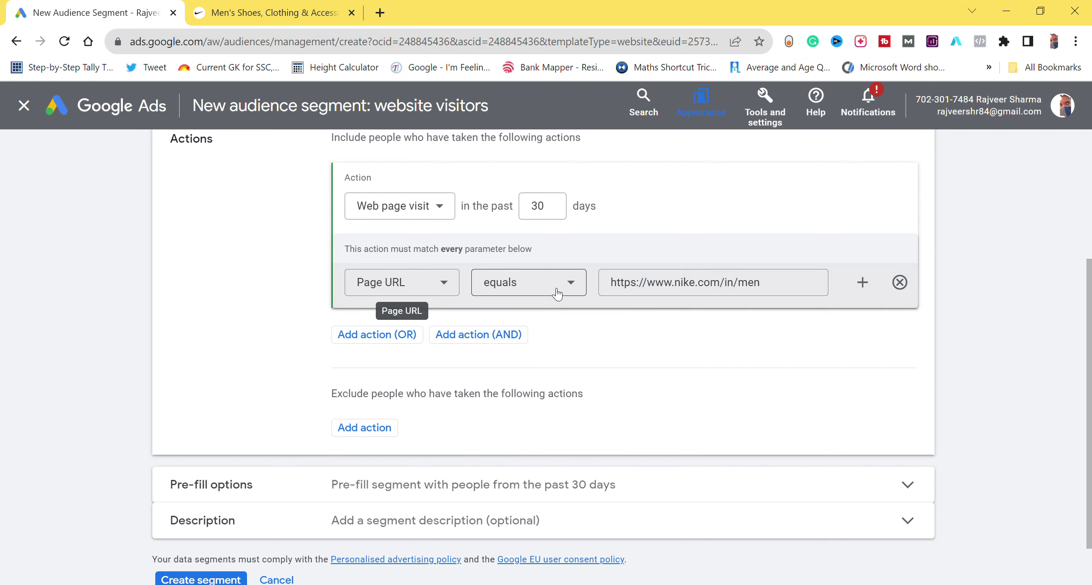
Check the "in/men" part of the Nike page address, and set the form's Page URL condition to contains
left_click(222, 6)
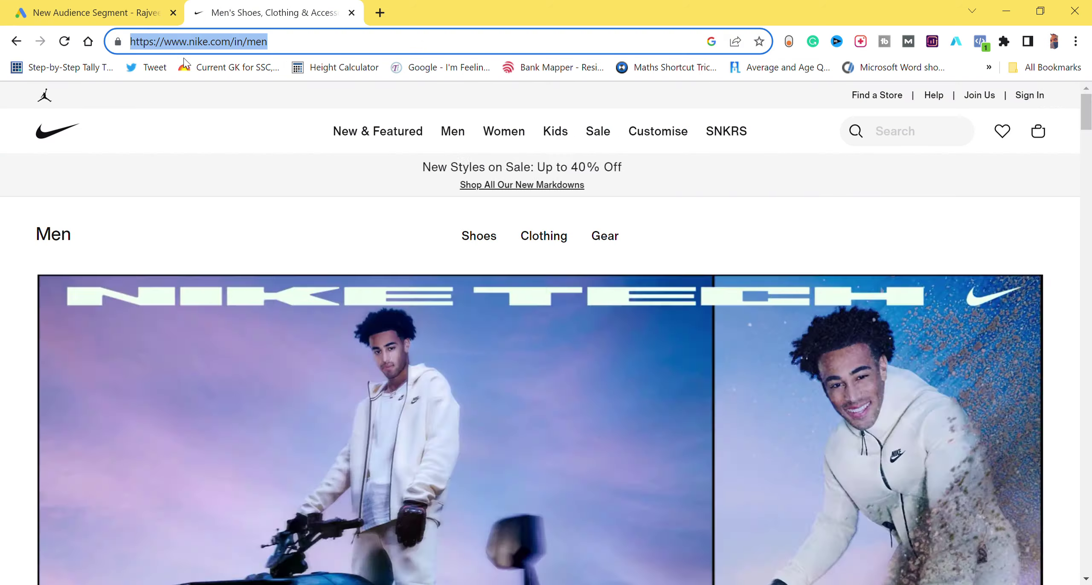
left_click(269, 43)
left_click_drag(270, 43, 241, 50)
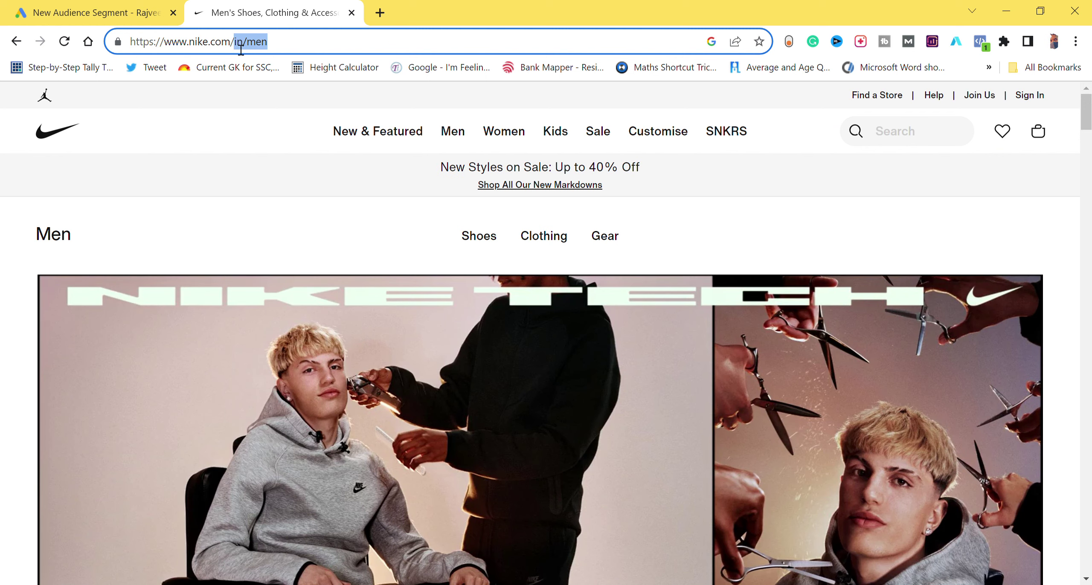
left_click(241, 50)
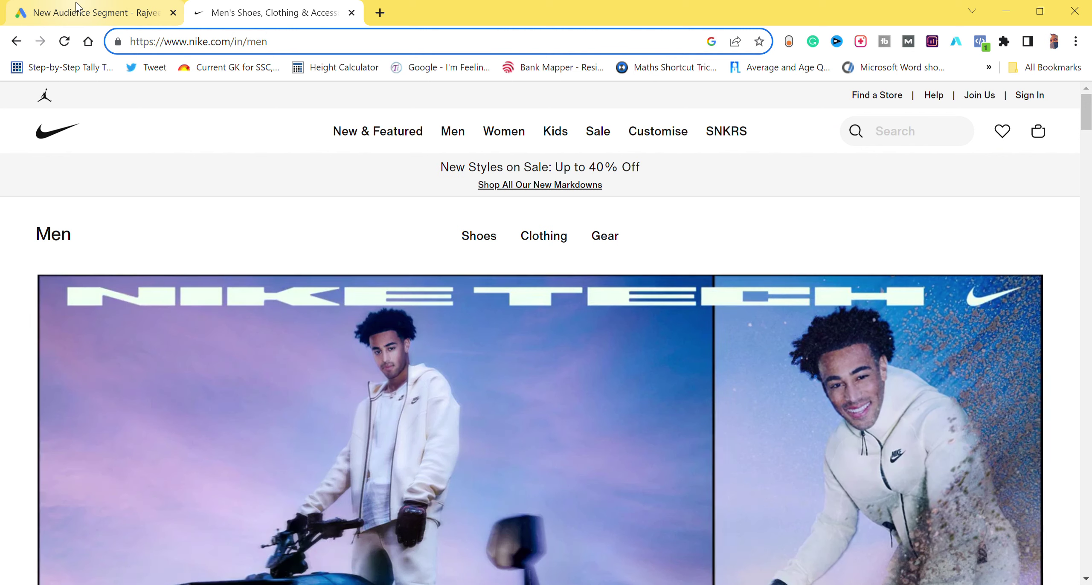
left_click(75, 1)
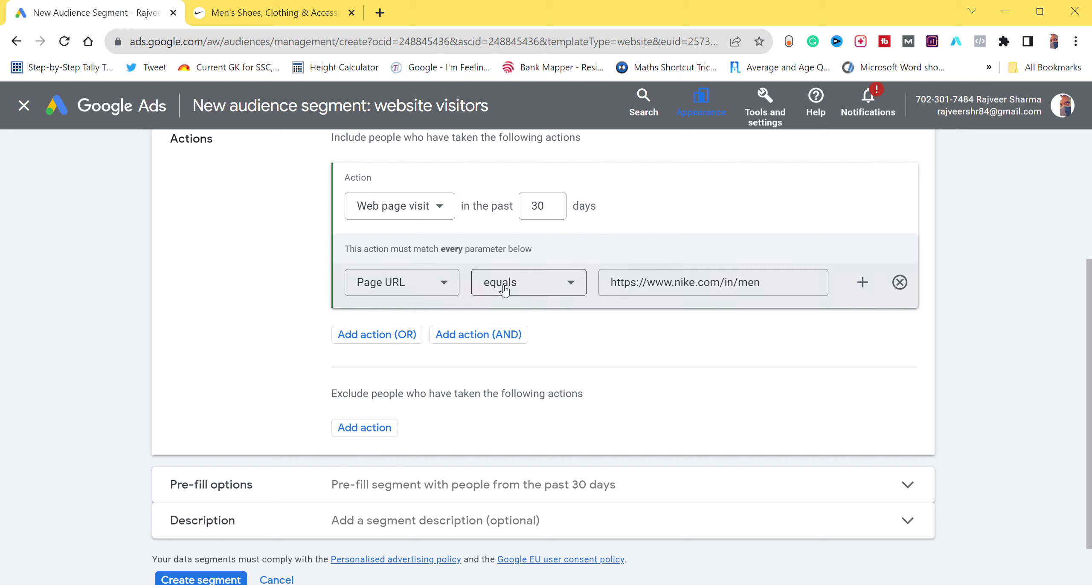
left_click(570, 281)
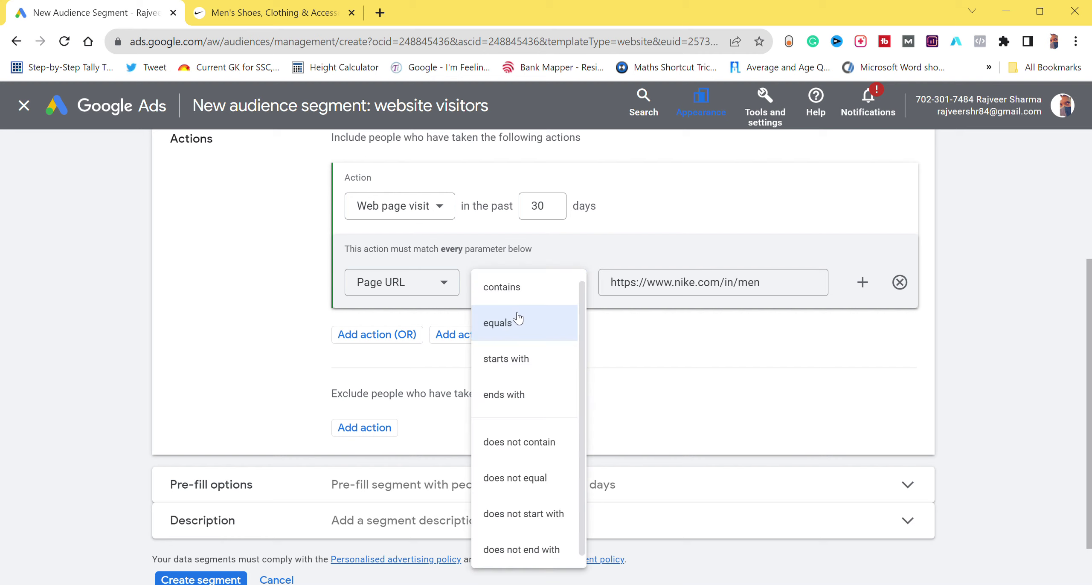
left_click(518, 299)
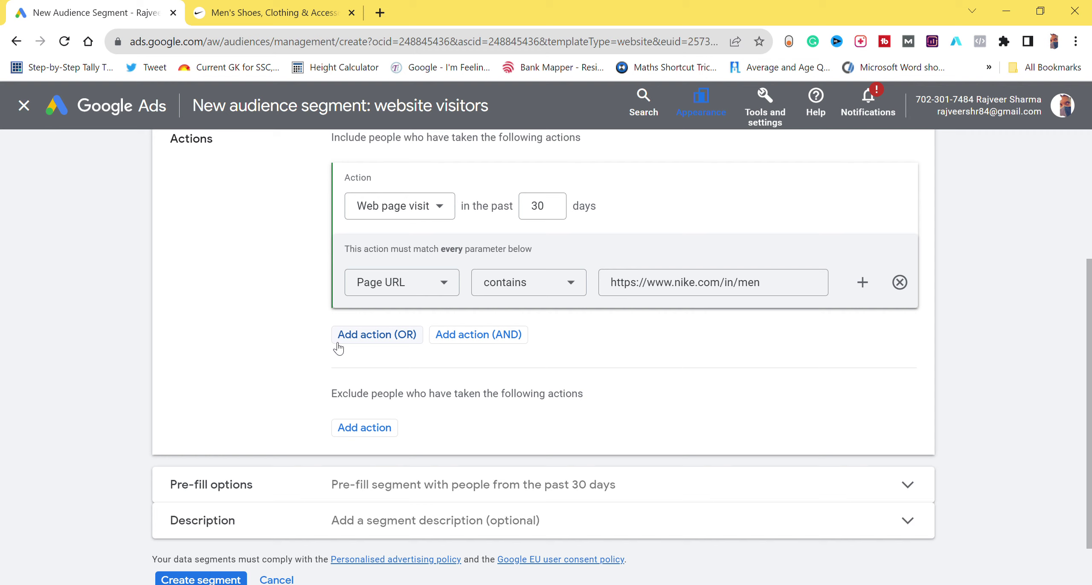
Add a second Web page visit action to the included actions and join the two actions with AND
left_click(370, 339)
scroll(370, 341, "down", 1)
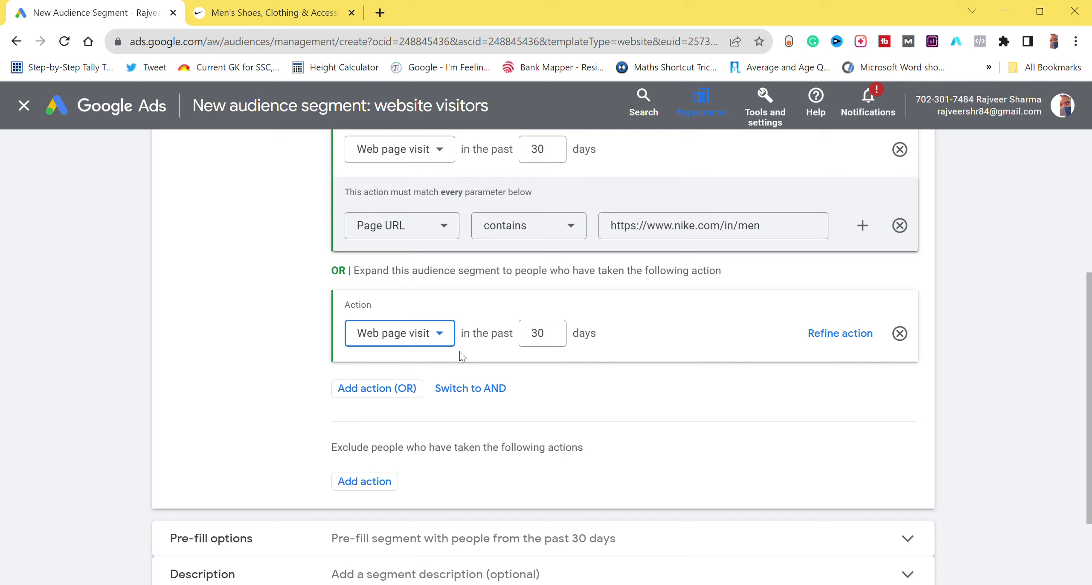
left_click(458, 389)
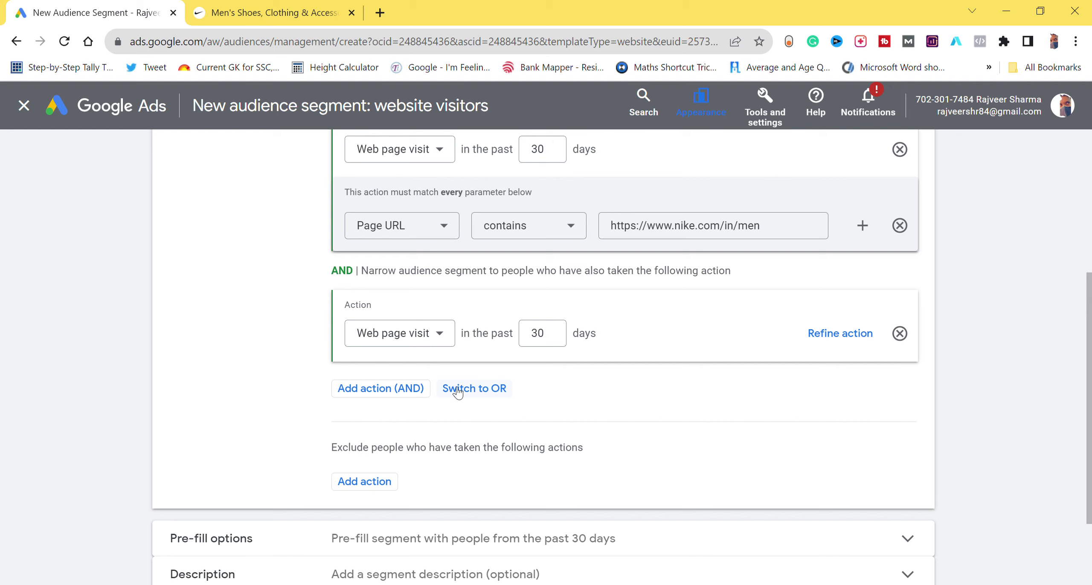
Add an exclusion action for people with a Web page visit in the past 10 days
scroll(458, 391, "down", 2)
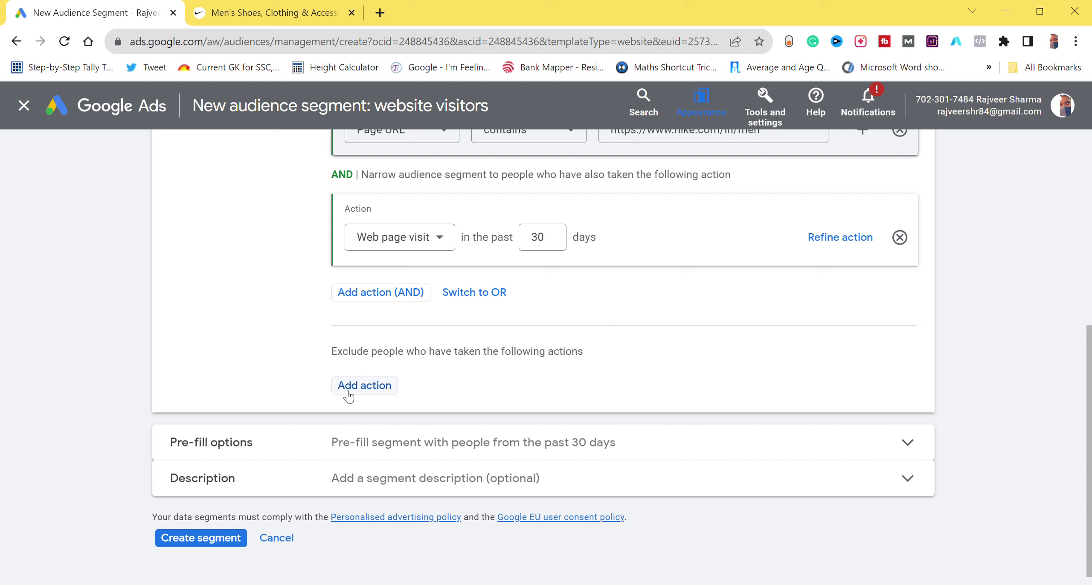
left_click(348, 395)
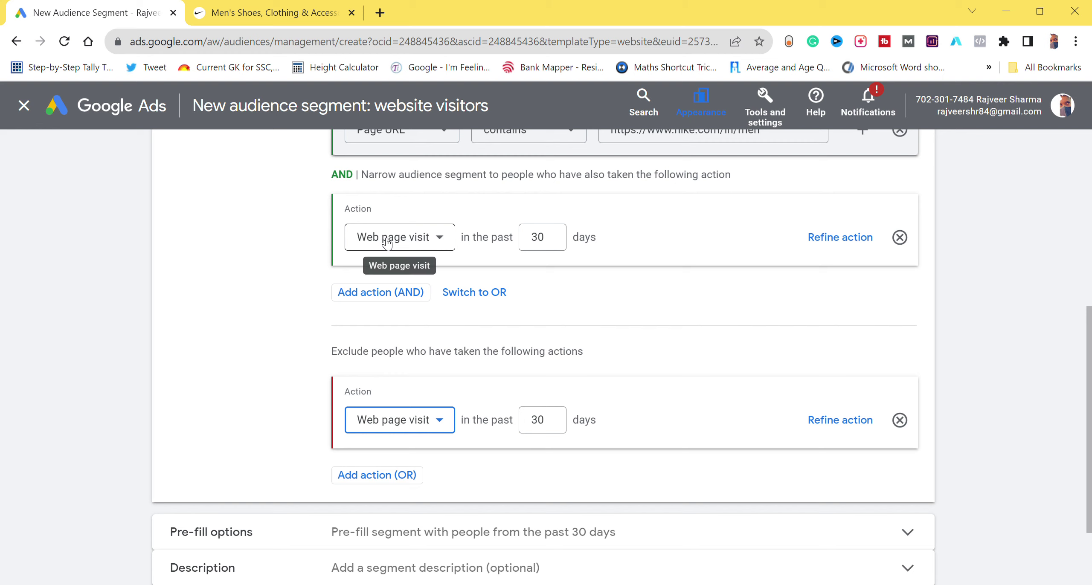
scroll(388, 243, "up", 1)
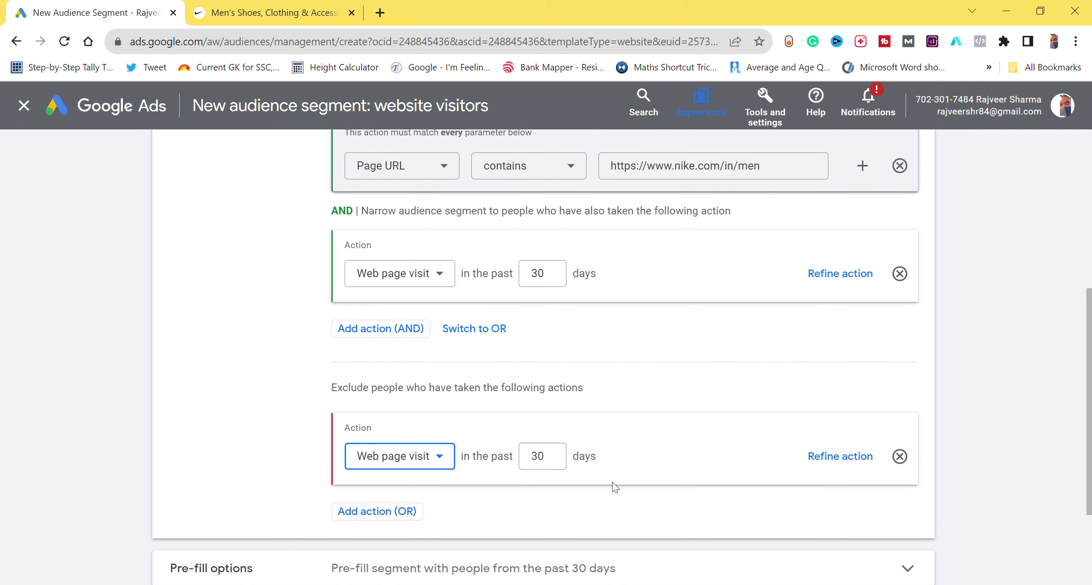
scroll(544, 465, "down", 2)
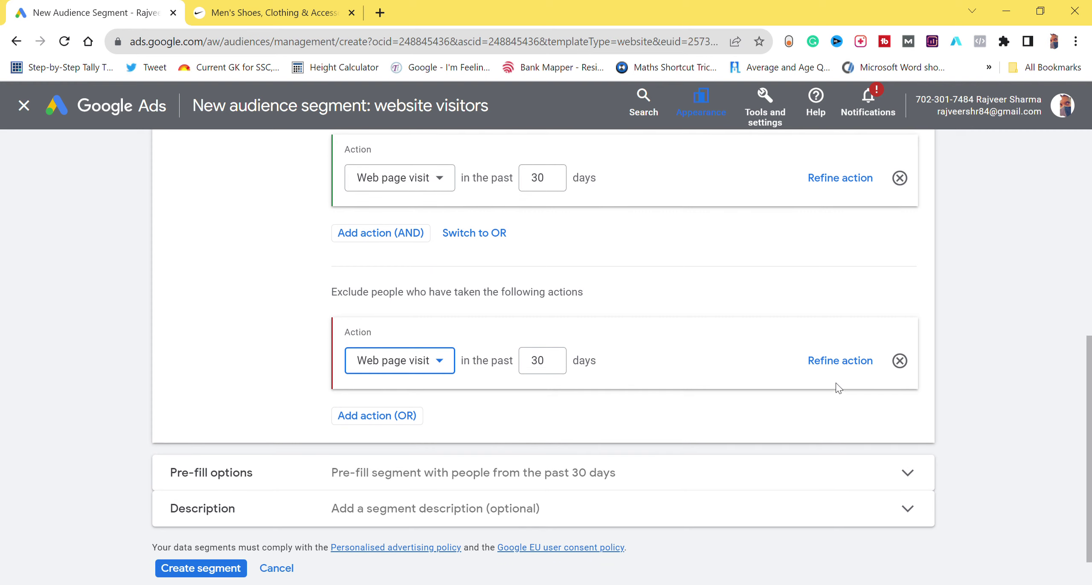
scroll(525, 314, "down", 1)
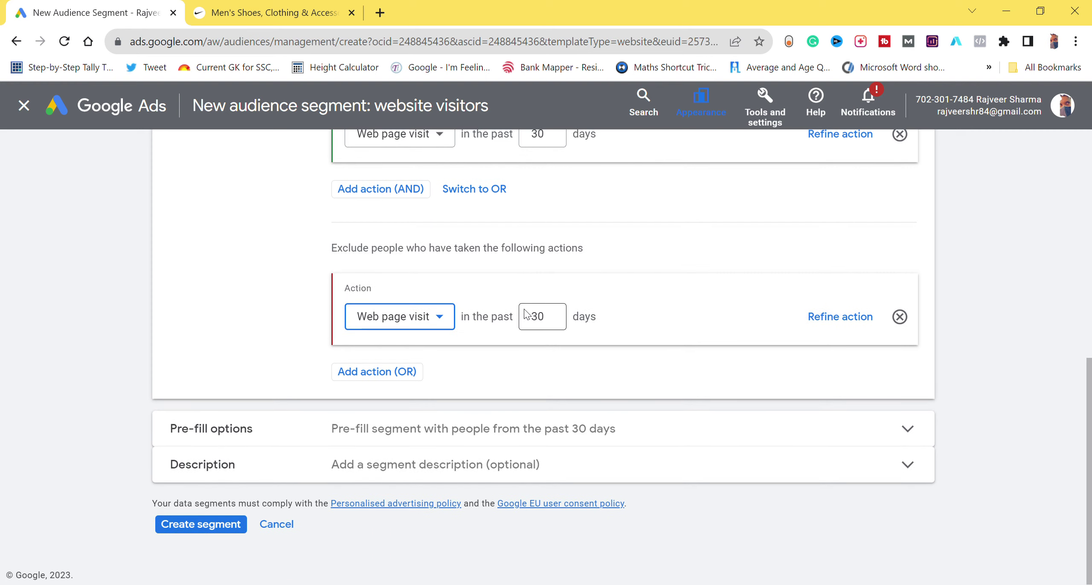
left_click(432, 316)
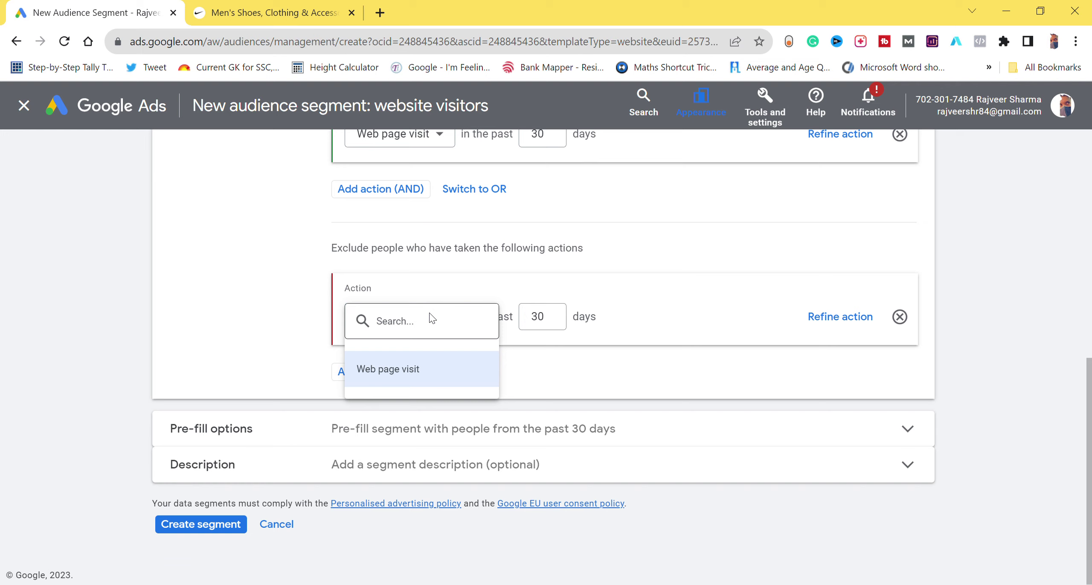
left_click(387, 370)
double_click(553, 322)
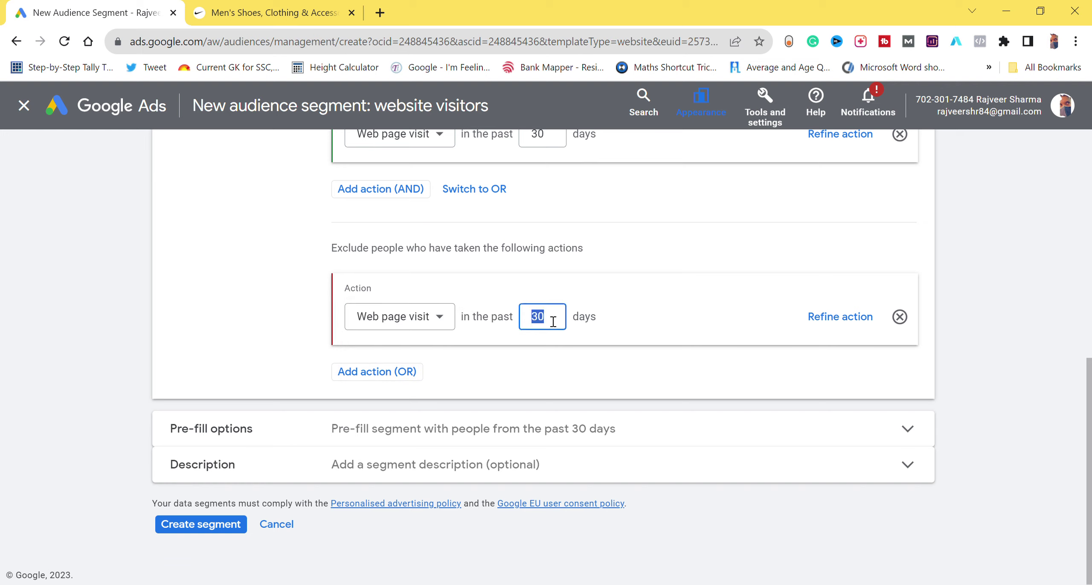
type("10")
left_click(539, 348)
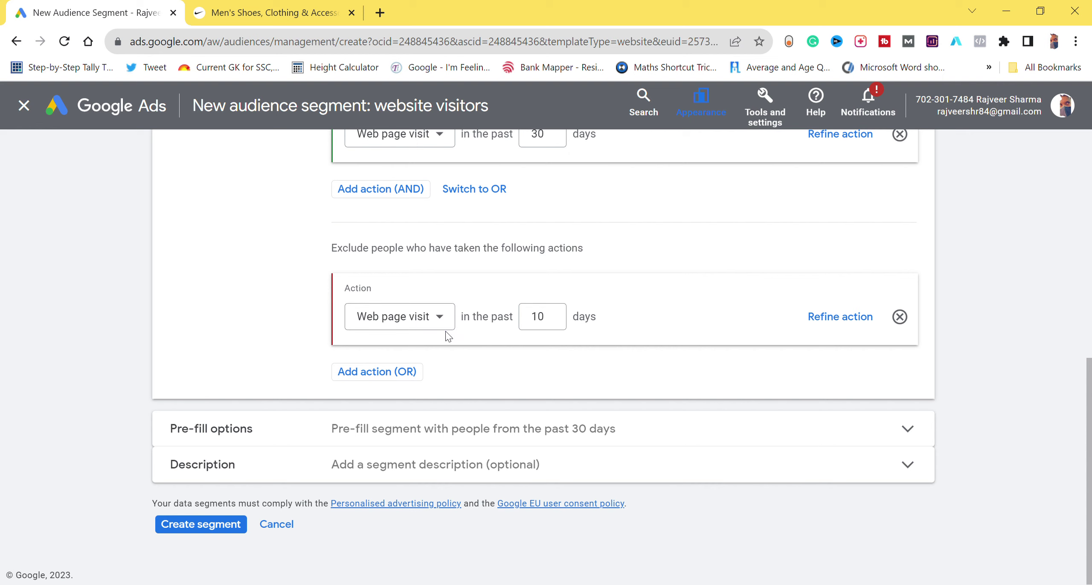
Refine the 10-day exclusion with a Page URL contains parameter and add a second Web page visit exclusion joined by OR
left_click(826, 324)
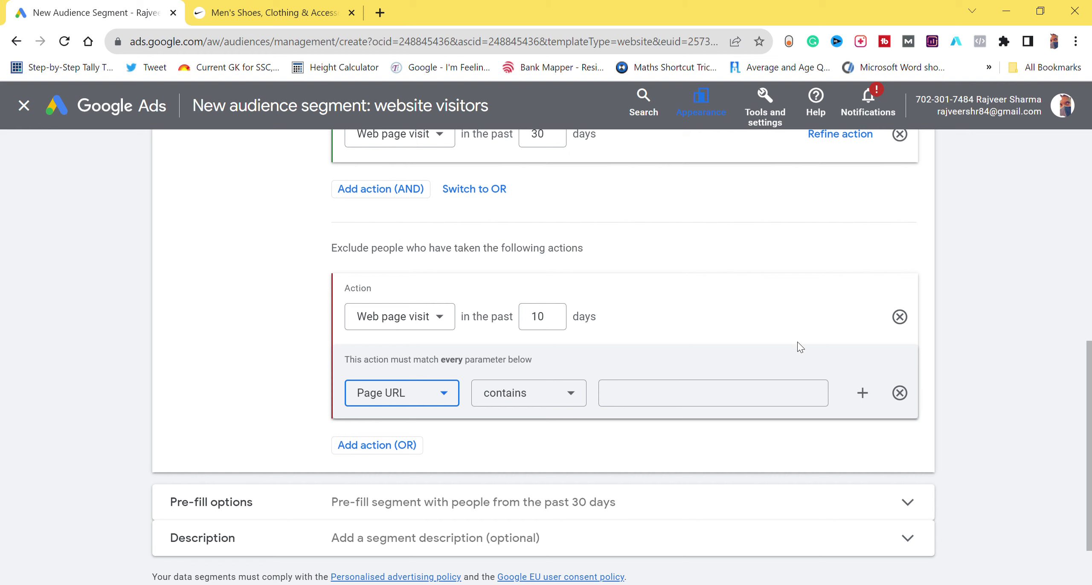
scroll(469, 320, "down", 2)
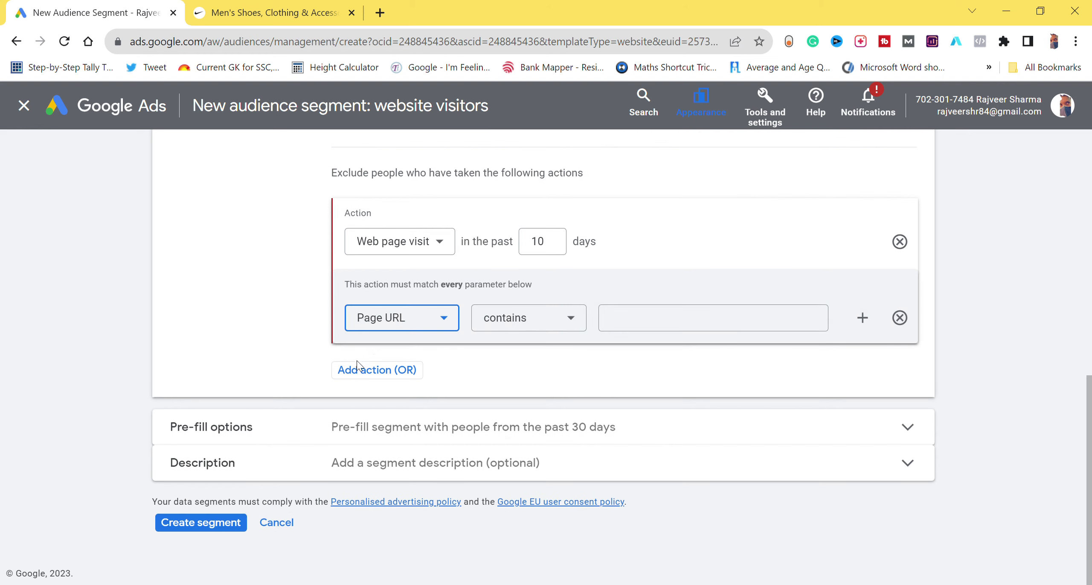
left_click(391, 376)
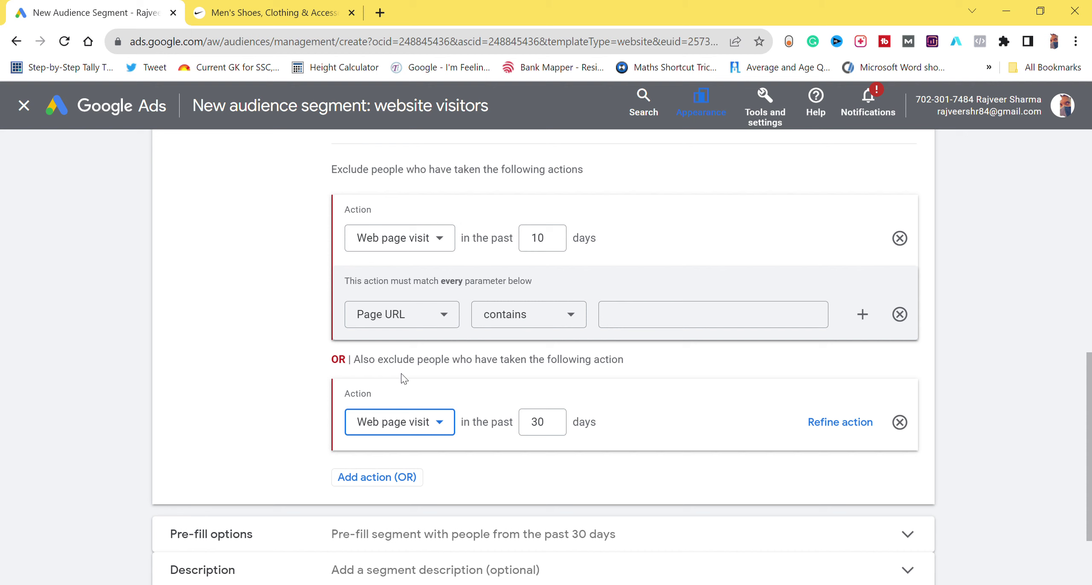
Expand the pre-fill options and choose to pre-fill the segment with people who matched the rules within the past 30 days
scroll(404, 378, "down", 3)
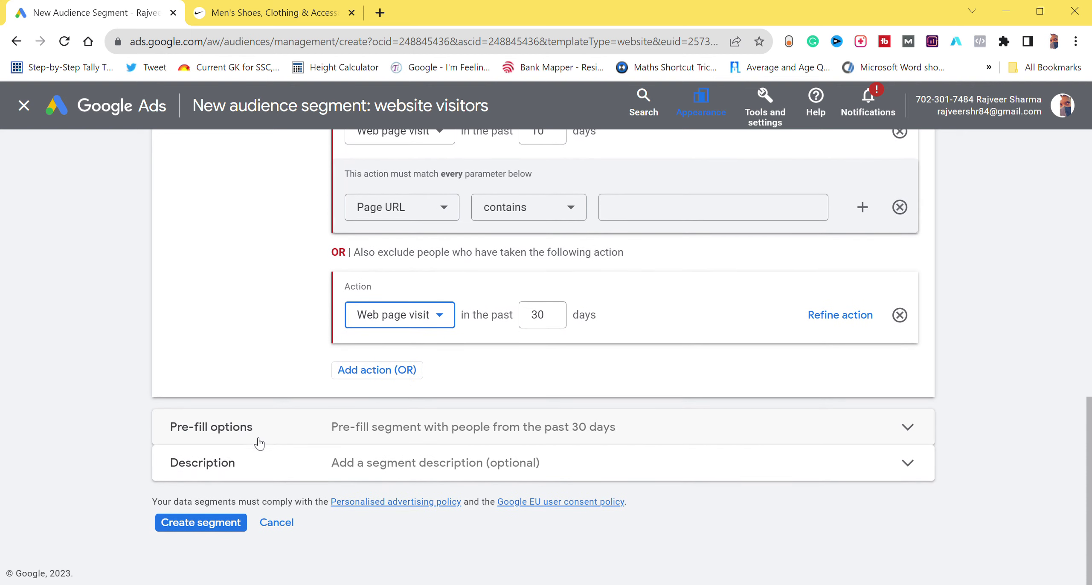
left_click(322, 441)
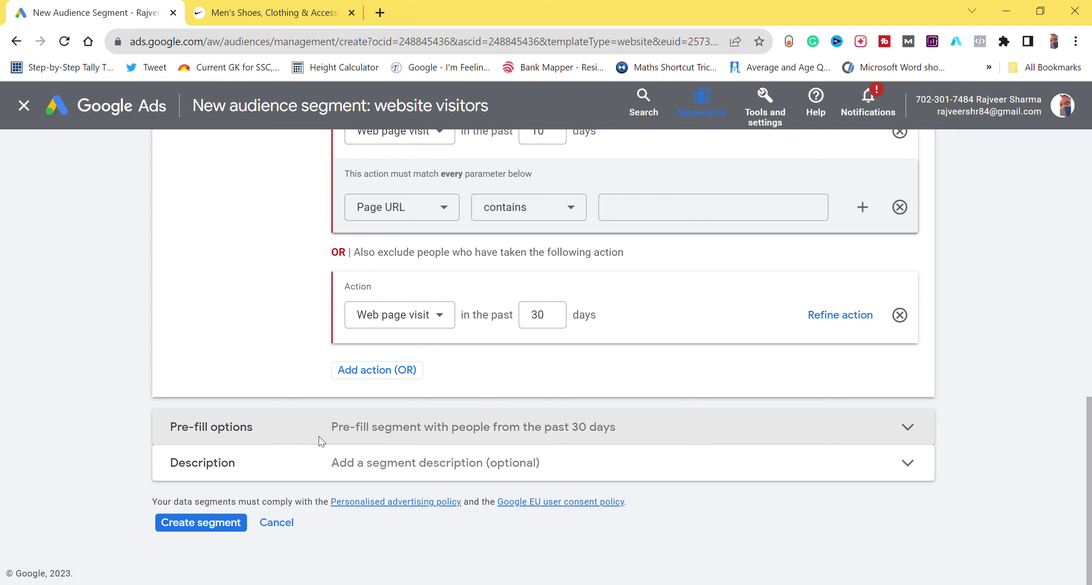
left_click(286, 429)
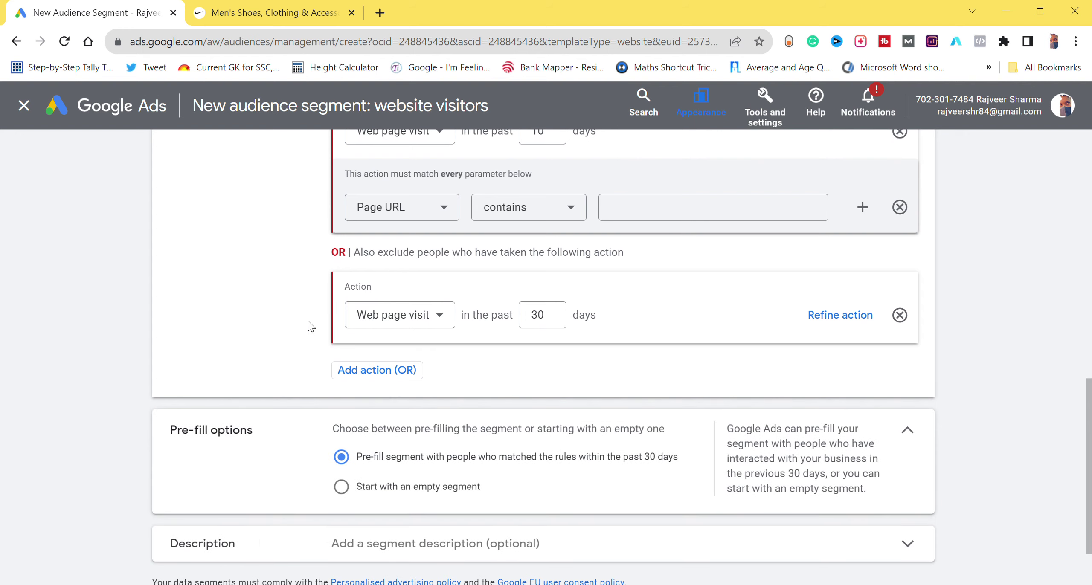
scroll(310, 326, "down", 2)
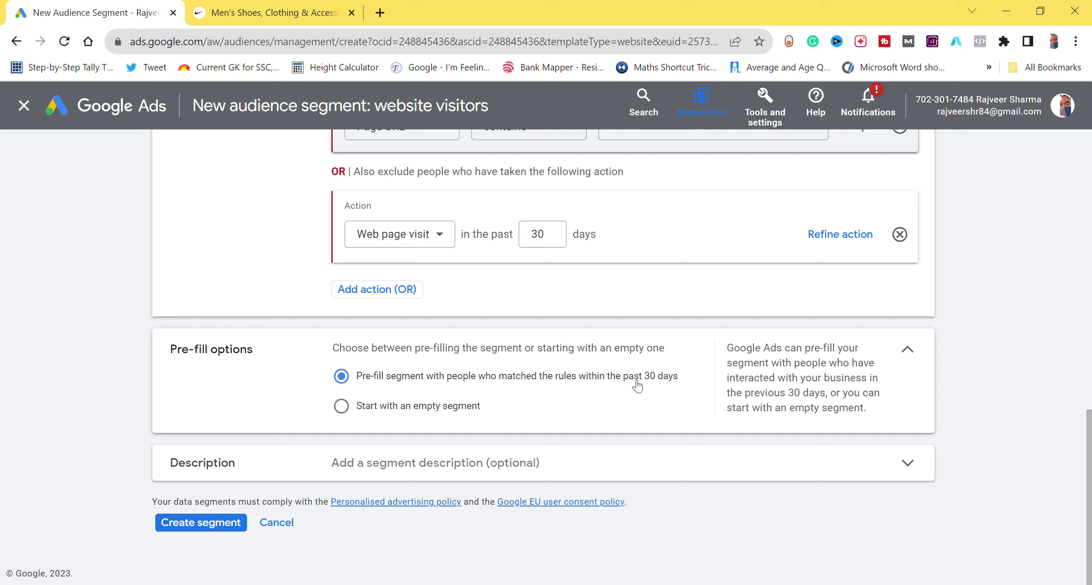
left_click(341, 407)
left_click(342, 377)
Expand the segment description, leave it empty and try to create the segment
left_click(240, 475)
scroll(236, 472, "down", 2)
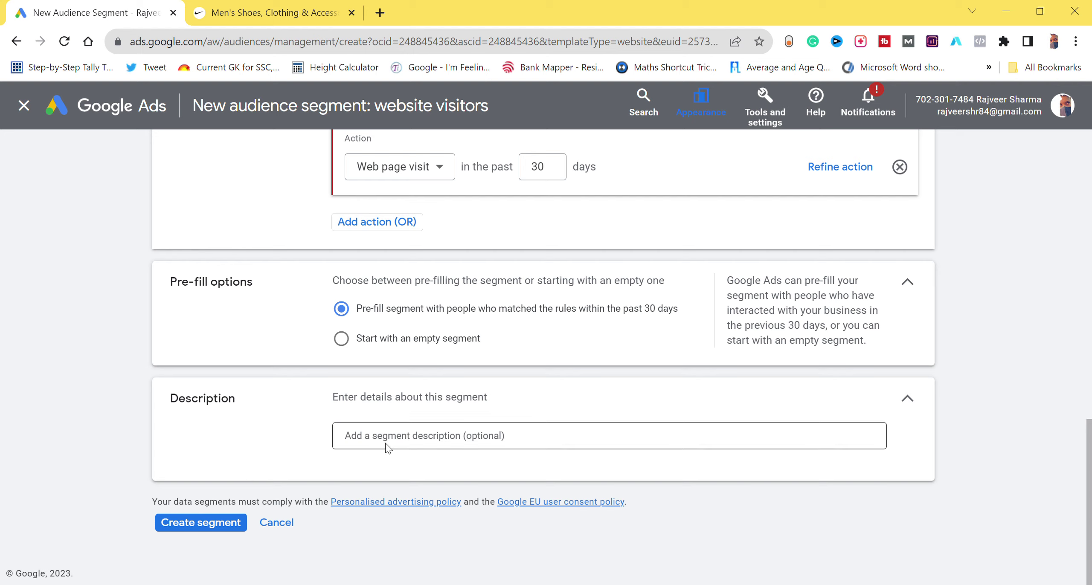
left_click(386, 448)
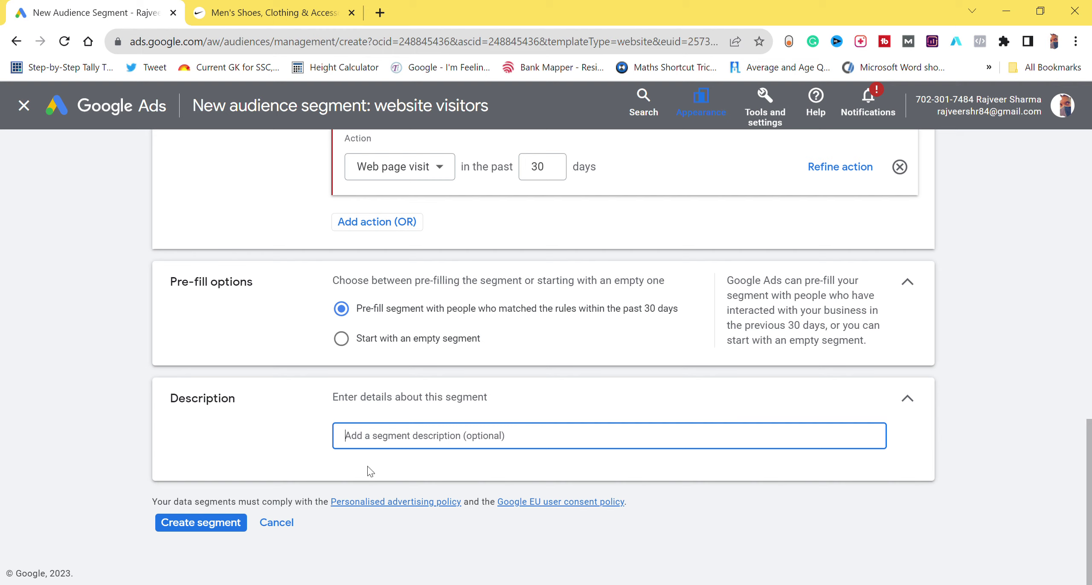
left_click(204, 535)
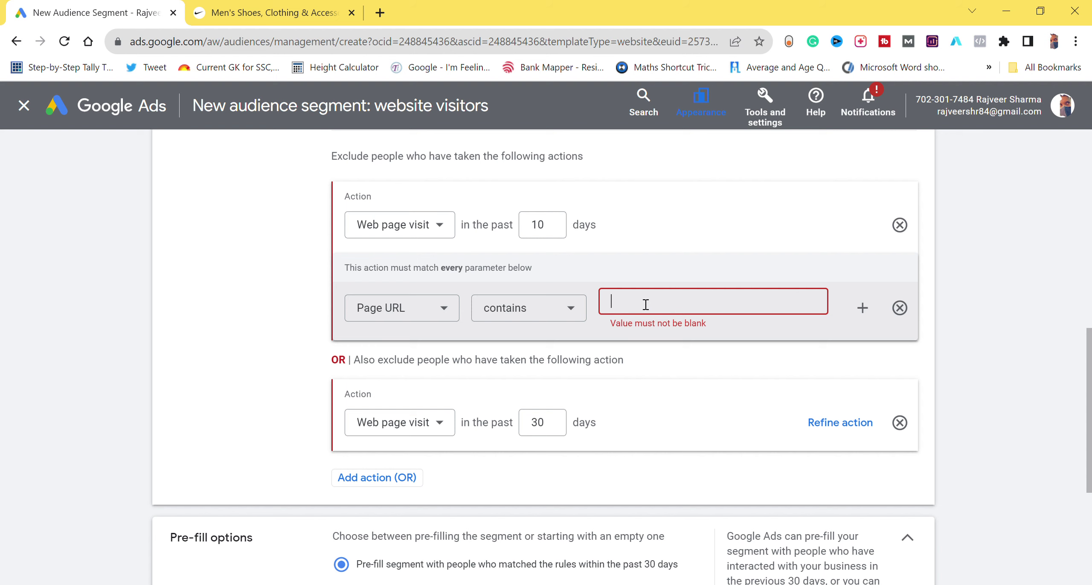
Open the Nike Women page, copy the "in/women" part of its address and return to the Google Ads segment form
left_click(252, 13)
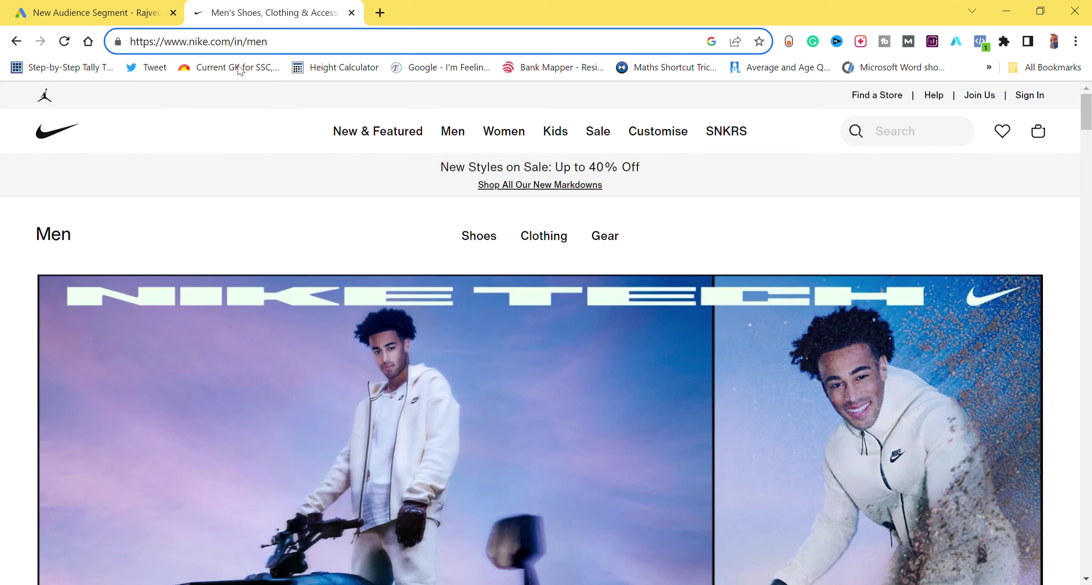
left_click(503, 132)
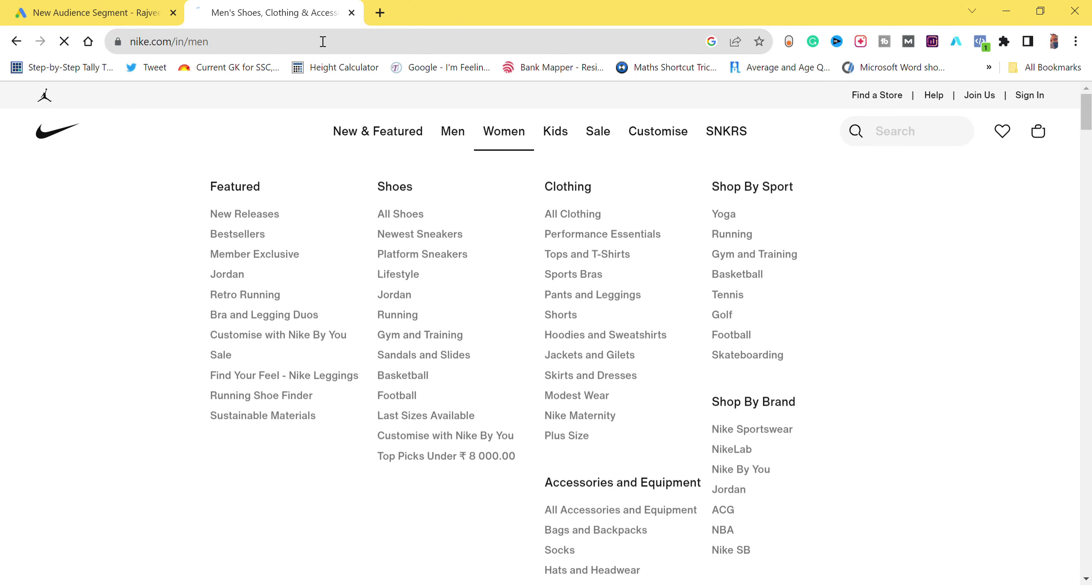
left_click_drag(230, 47, 179, 47)
key("ctrl+c")
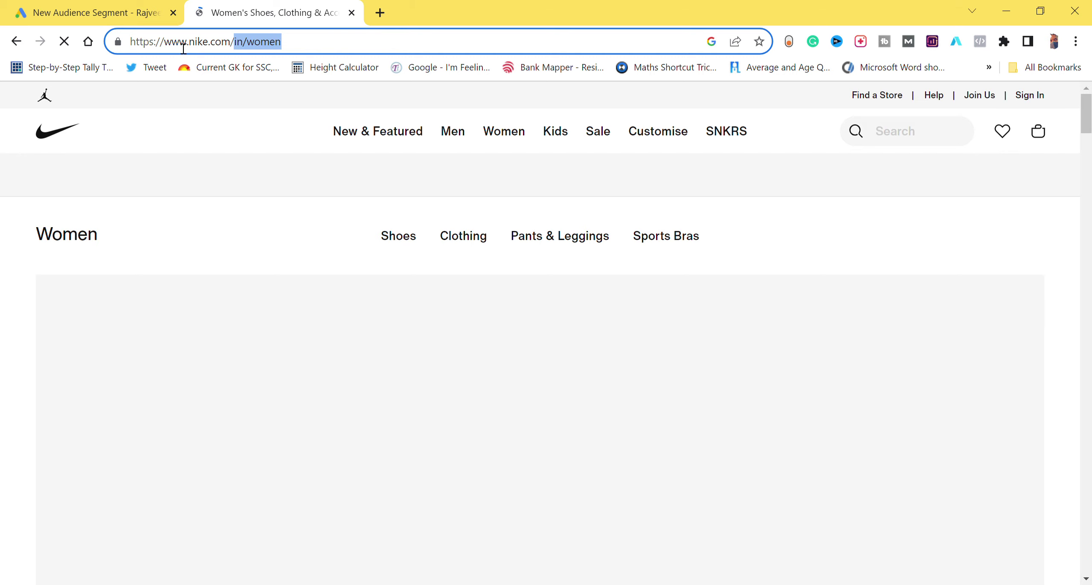
left_click(102, 13)
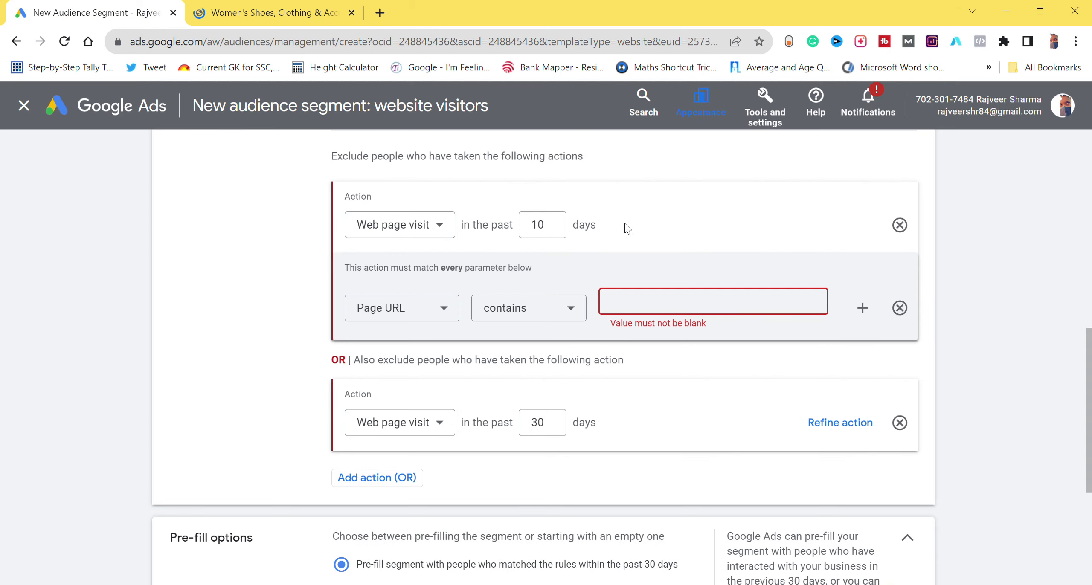
Set the 10-day exclusion's Page URL value to "in/women" and create the segment
key("ctrl+v")
scroll(742, 260, "down", 5)
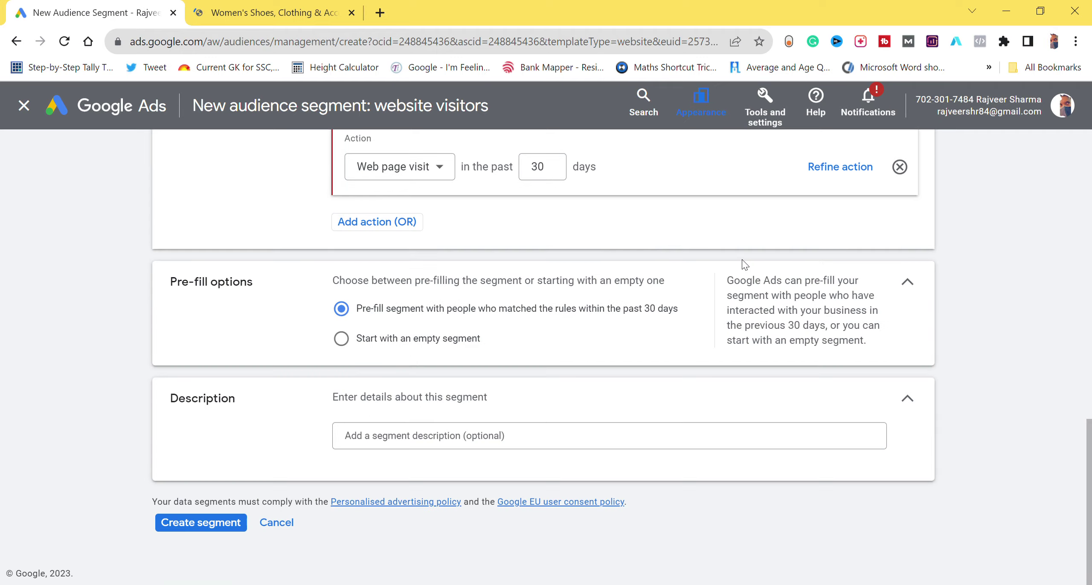
left_click(170, 529)
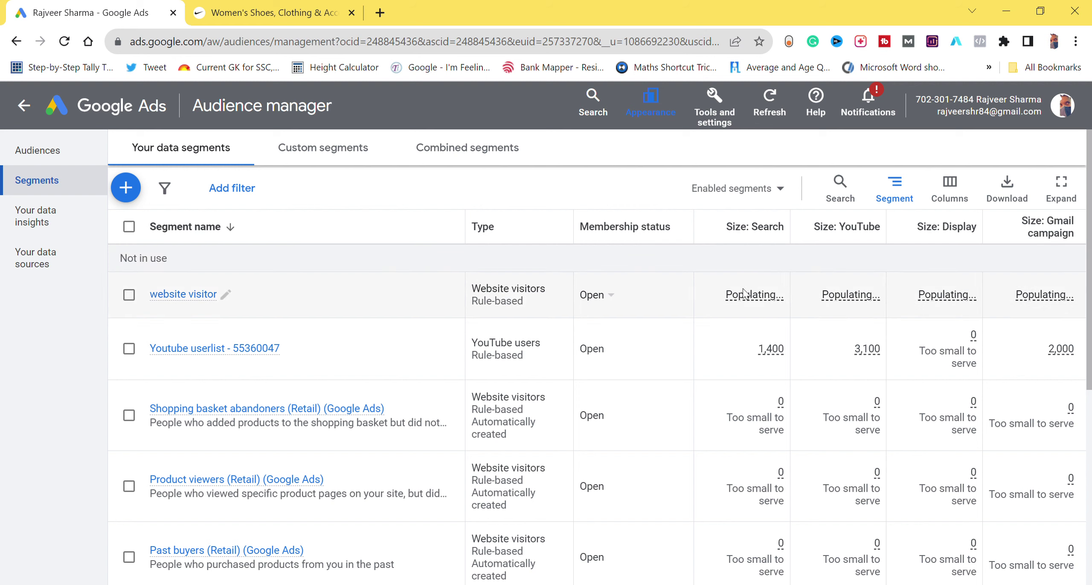
Check the Search size details of the "website visitor" segment, and open its name for editing but cancel without renaming it
mouse_move(746, 295)
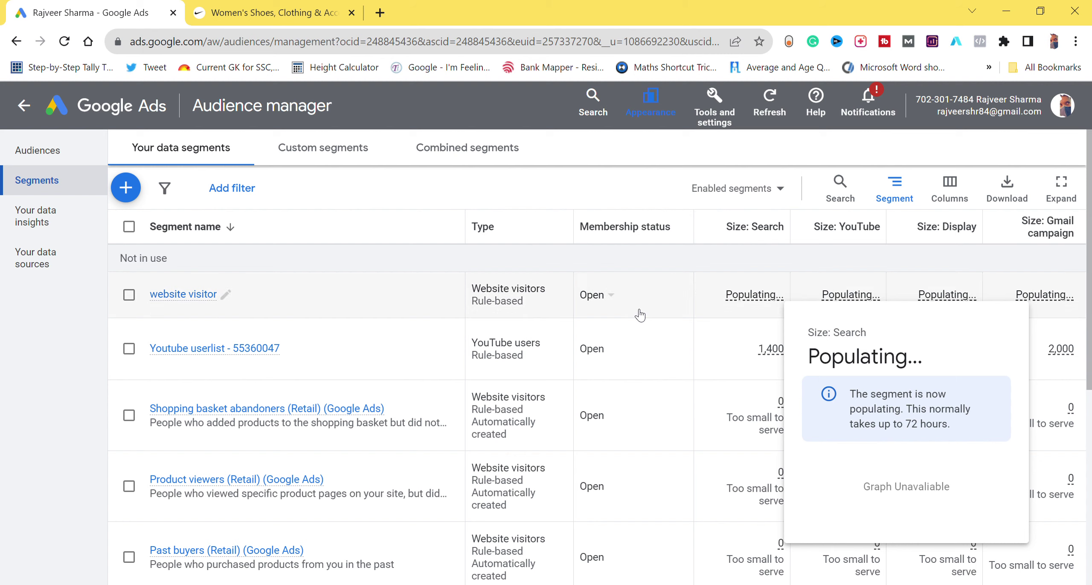
left_click(225, 295)
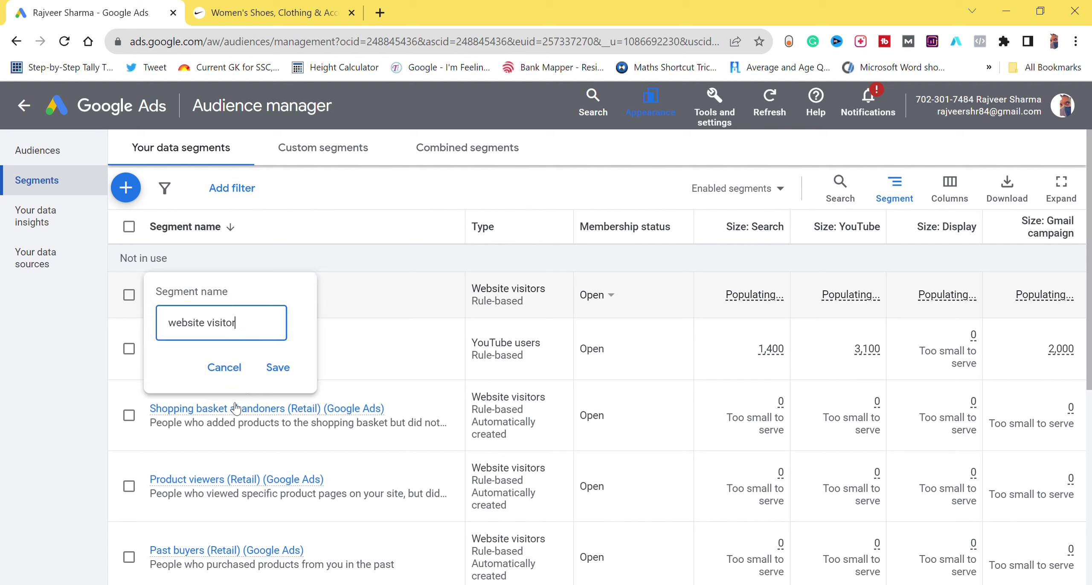
left_click(226, 368)
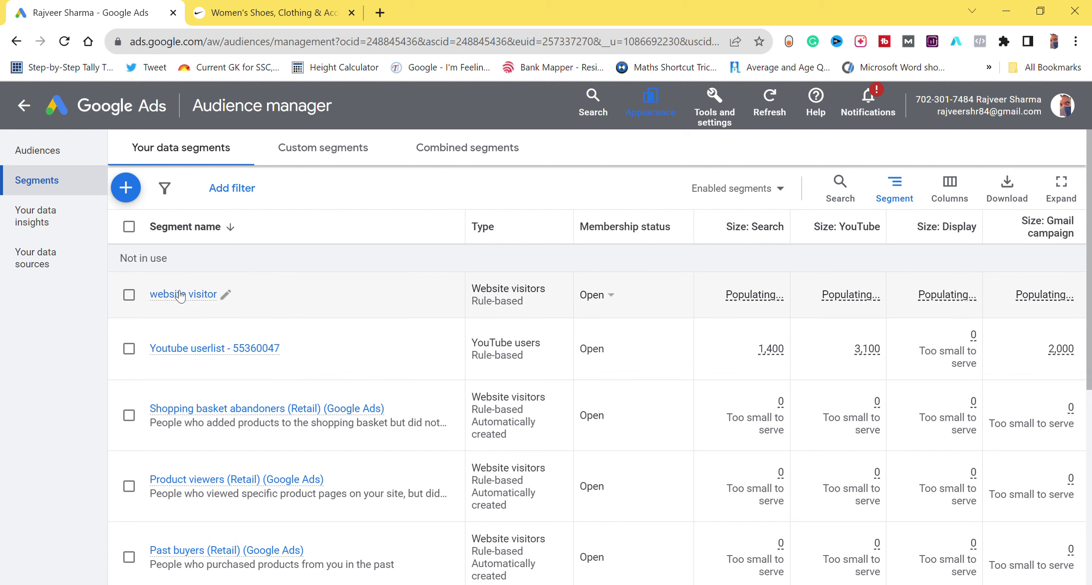
Open the "website visitor" segment for editing from its summary card and review its include and exclude rules
mouse_move(180, 300)
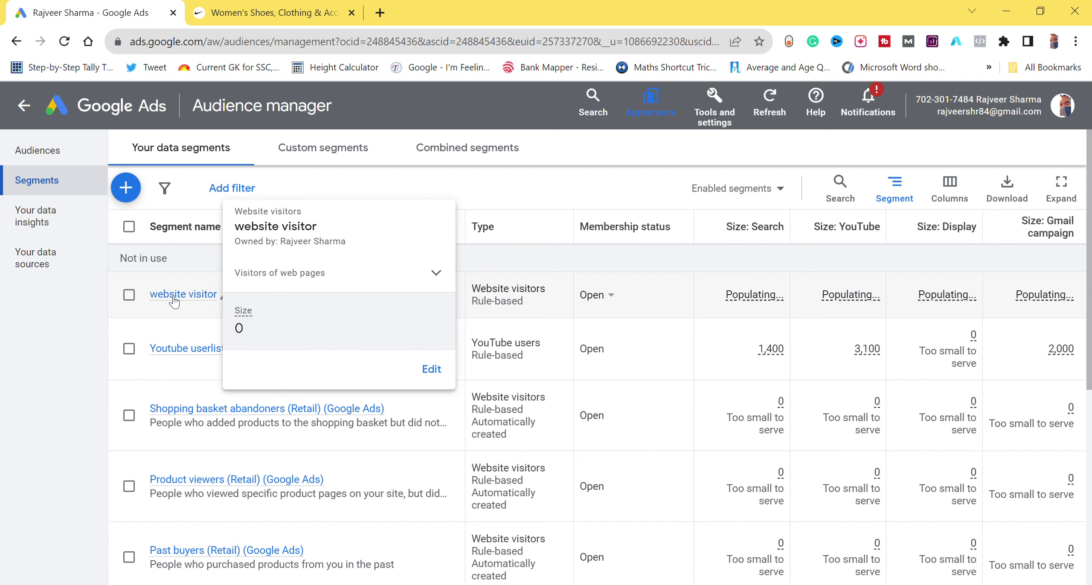
left_click(440, 370)
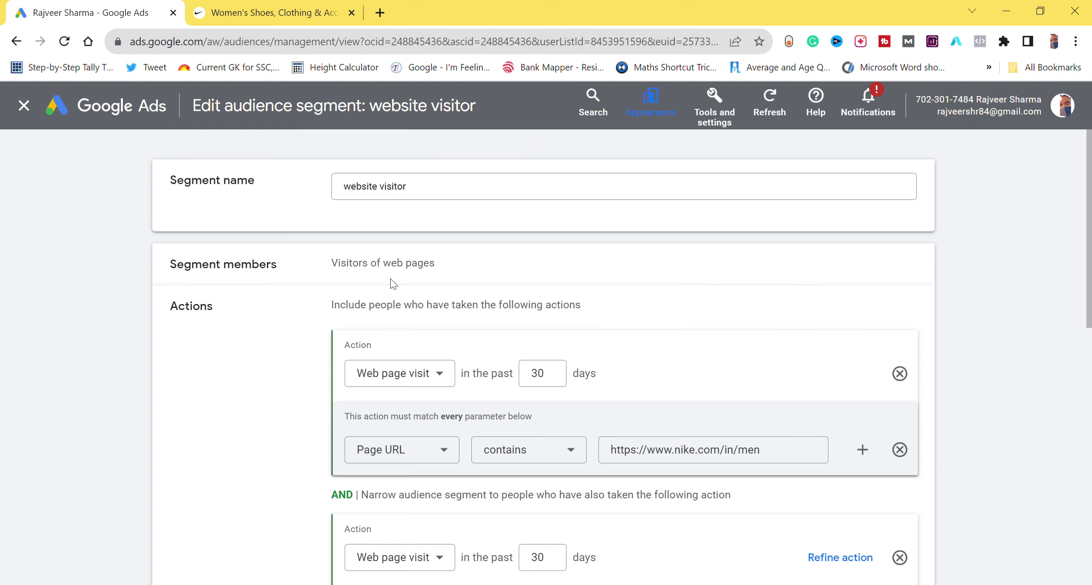
scroll(533, 286, "down", 15)
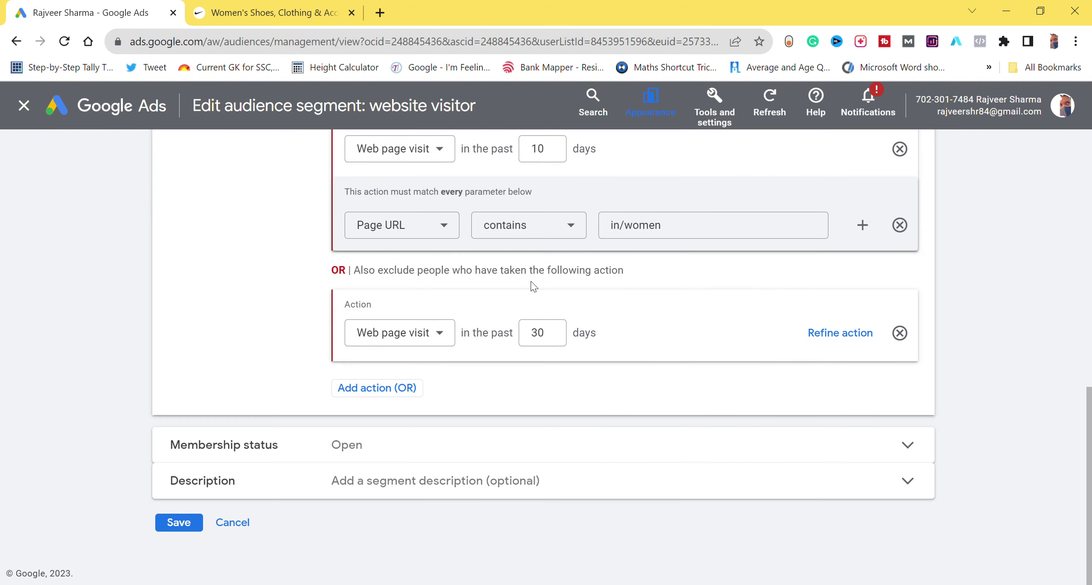